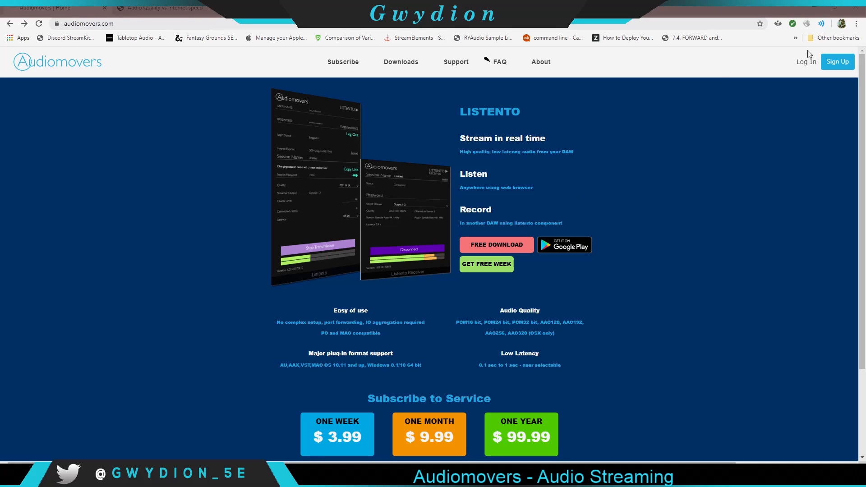
Step: Switch to IL Minihost Modular (64bit) by launching it from the desktop, and dismiss its start-up screen
{"action": "left_click", "coordinate": [814, 7]}
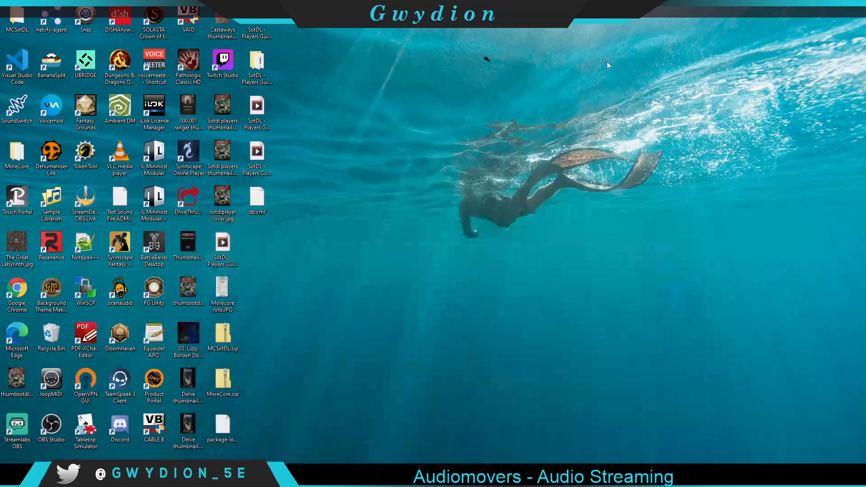
{"action": "left_click", "coordinate": [118, 477]}
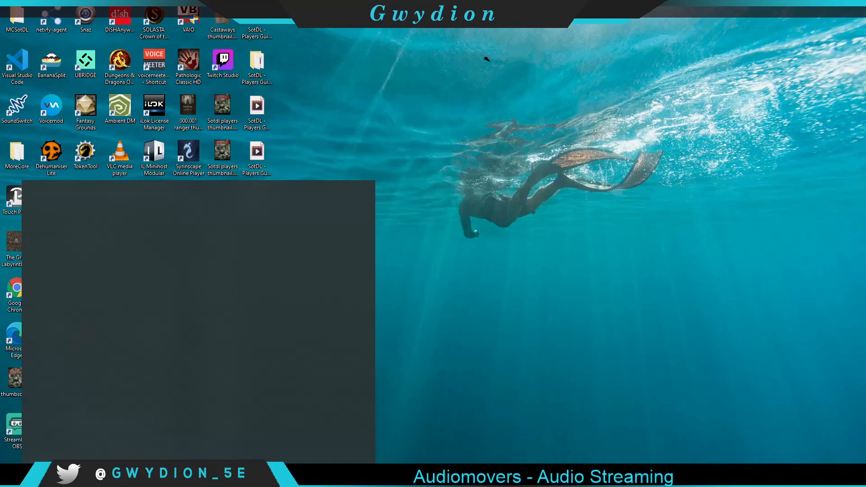
{"action": "type", "text": "min"}
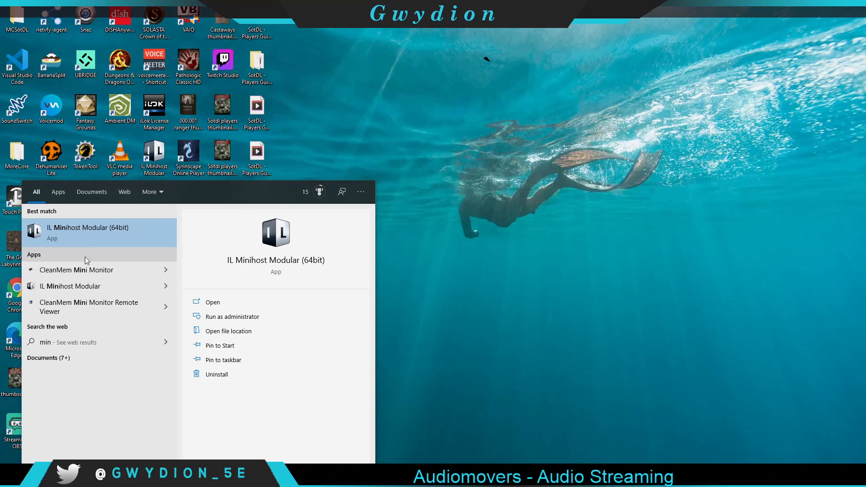
{"action": "left_click", "coordinate": [88, 231]}
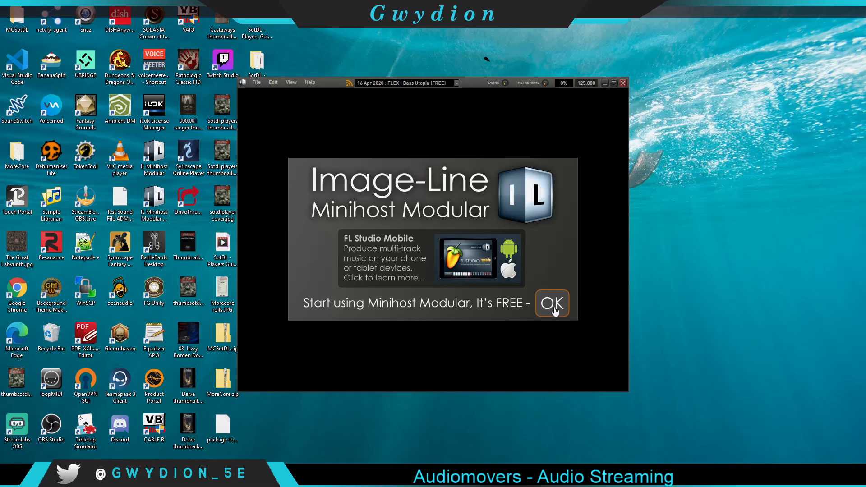
{"action": "left_click", "coordinate": [551, 303]}
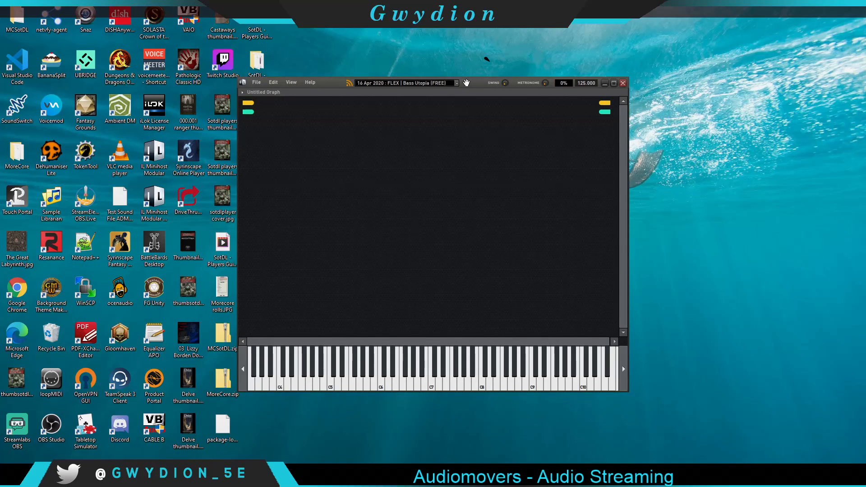
{"action": "left_click_drag", "start_coordinate": [466, 82], "coordinate": [467, 91]}
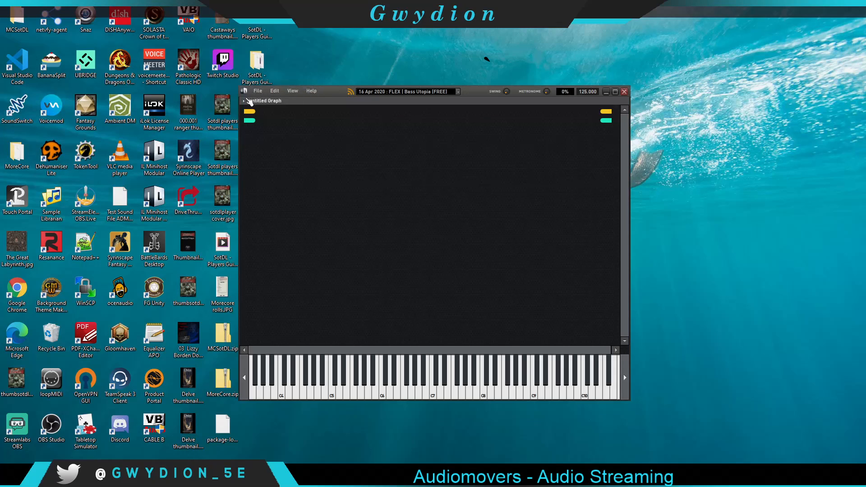
Step: Choose ASIO as the audio device type in the Minihost preferences and check the list of available devices
{"action": "left_click", "coordinate": [264, 92]}
{"action": "left_click", "coordinate": [271, 150]}
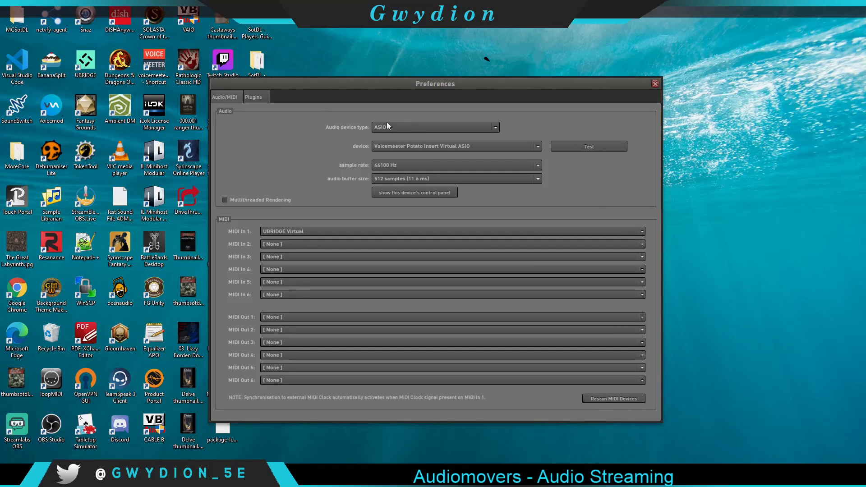
{"action": "left_click", "coordinate": [494, 127]}
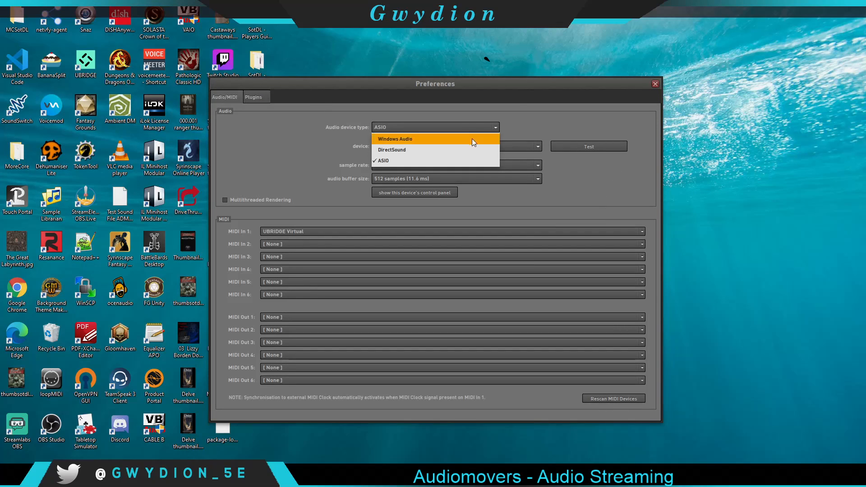
{"action": "left_click", "coordinate": [415, 160]}
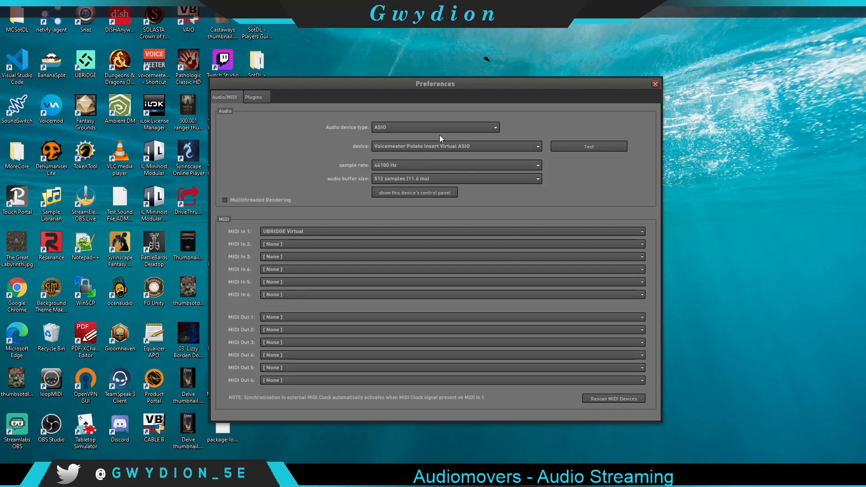
{"action": "left_click", "coordinate": [539, 145]}
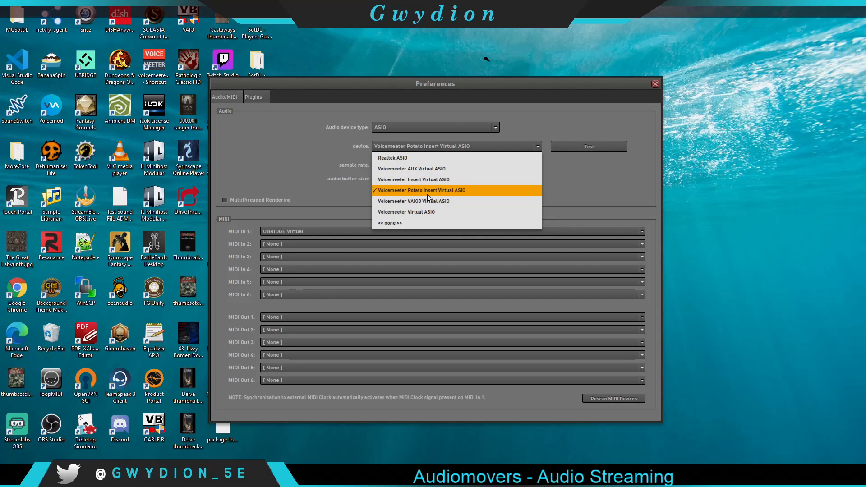
{"action": "left_click", "coordinate": [537, 134]}
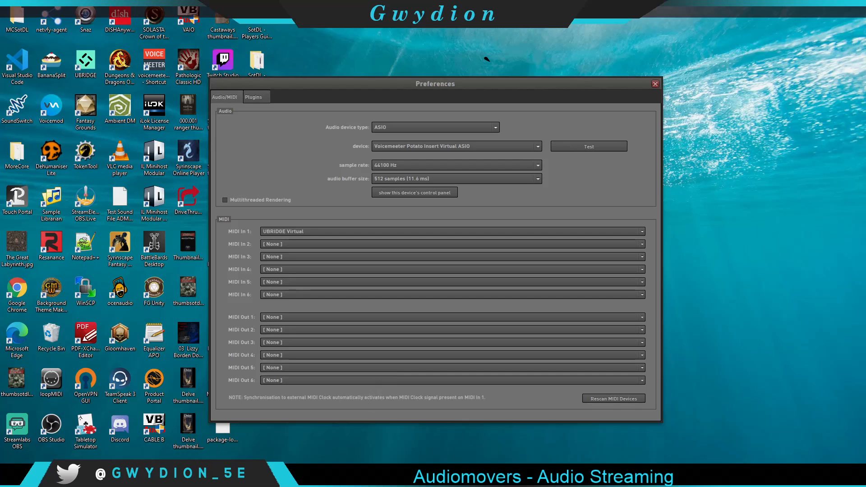
Step: Switch to Voicemeeter Potato and arrange its window alongside the Minihost Preferences window
{"action": "left_click", "coordinate": [433, 476]}
{"action": "left_click_drag", "start_coordinate": [533, 129], "coordinate": [491, 98]}
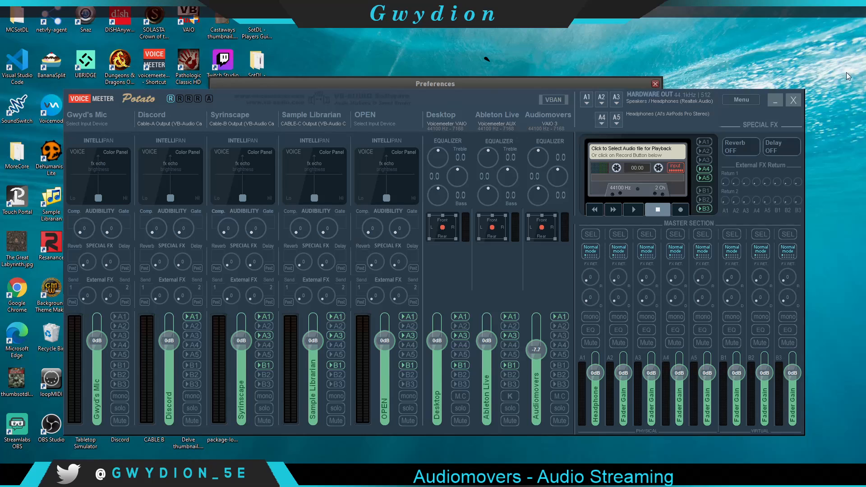
{"action": "left_click", "coordinate": [777, 98]}
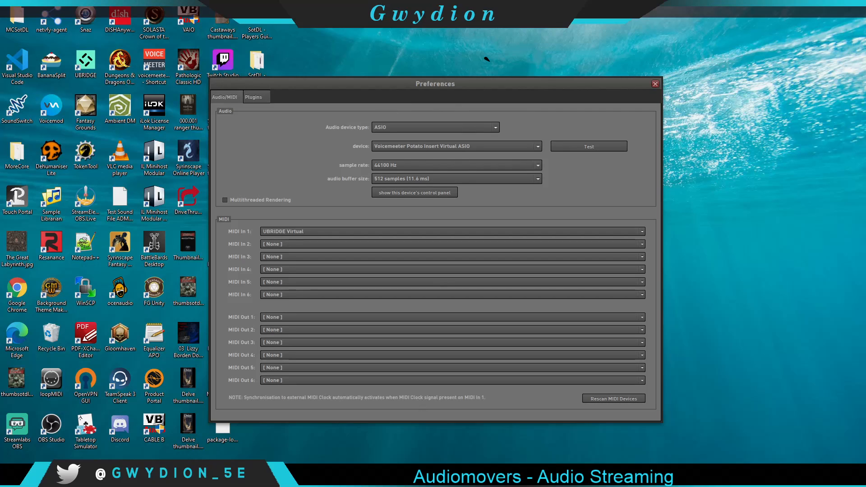
{"action": "key", "text": "alt+Tab"}
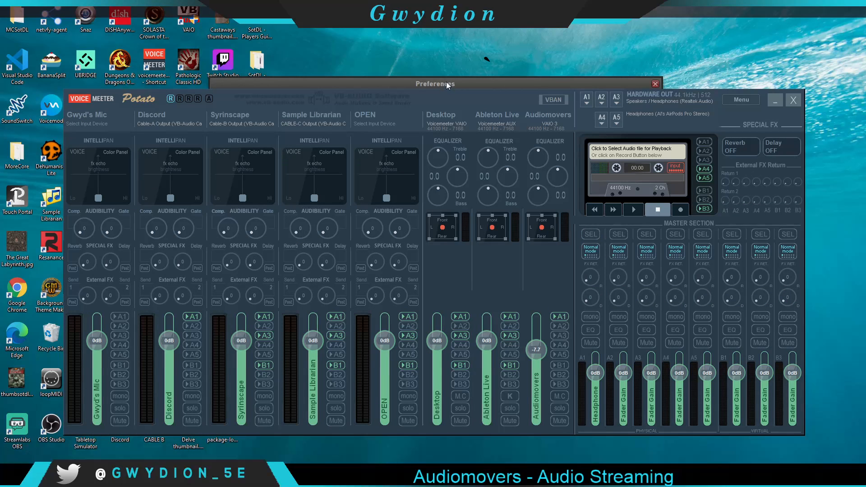
{"action": "left_click", "coordinate": [446, 82]}
{"action": "left_click_drag", "start_coordinate": [448, 84], "coordinate": [243, 12]}
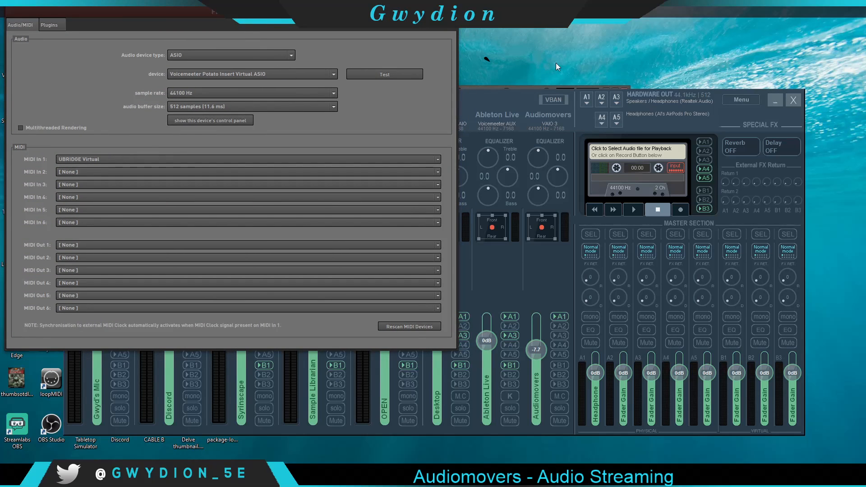
{"action": "left_click_drag", "start_coordinate": [527, 96], "coordinate": [565, 93]}
{"action": "left_click", "coordinate": [358, 31]}
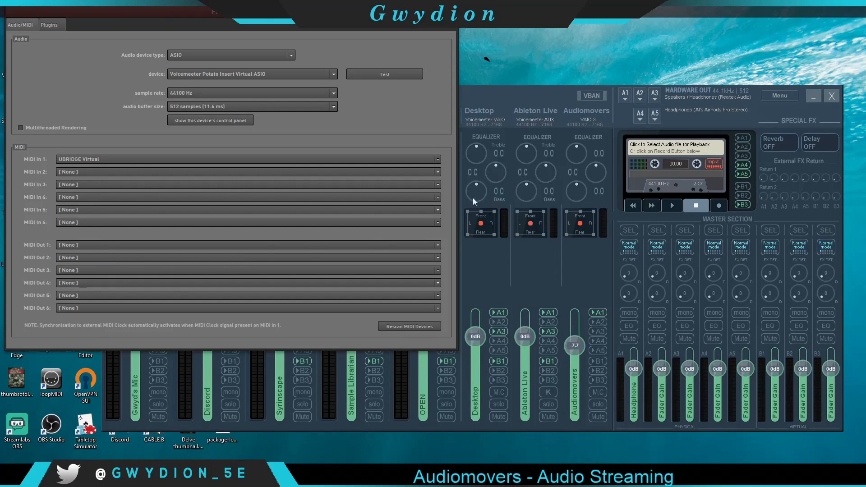
{"action": "left_click", "coordinate": [475, 94]}
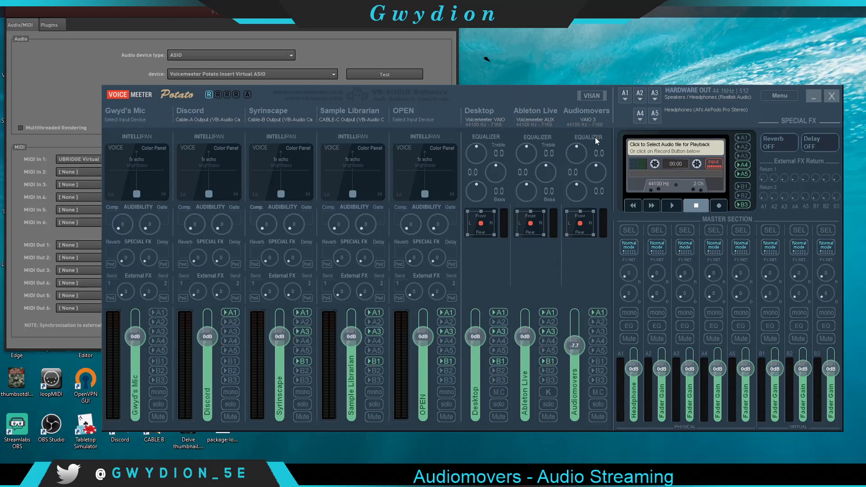
Step: Activate the patch inserts for the left and right channels of inputs 3, 4, 6, 7 and 8 in Voicemeeter's system settings
{"action": "left_click", "coordinate": [779, 96]}
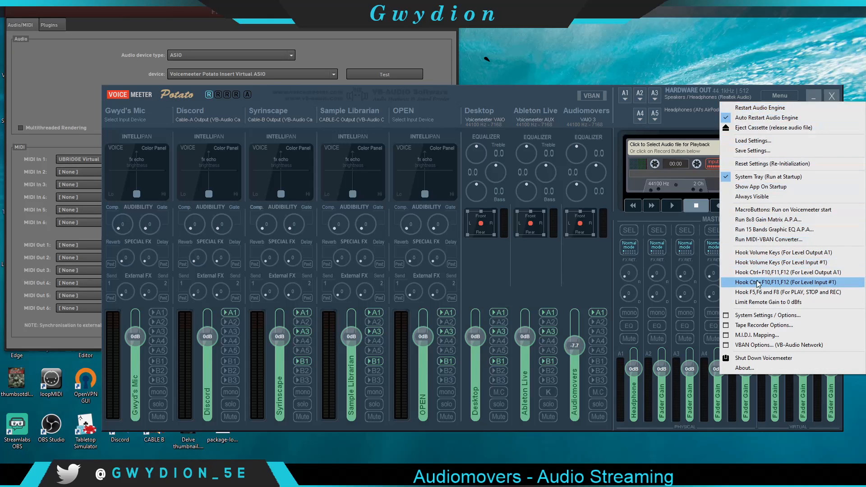
{"action": "left_click", "coordinate": [756, 315]}
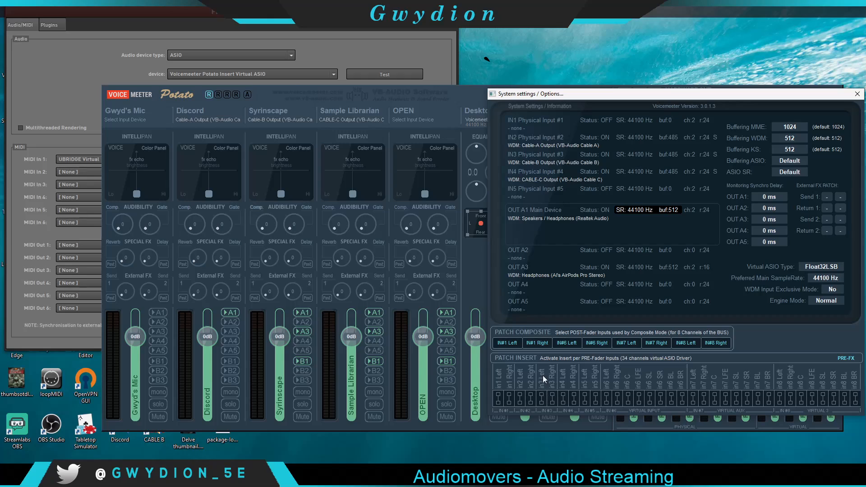
{"action": "left_click", "coordinate": [552, 398]}
{"action": "left_click", "coordinate": [573, 398]}
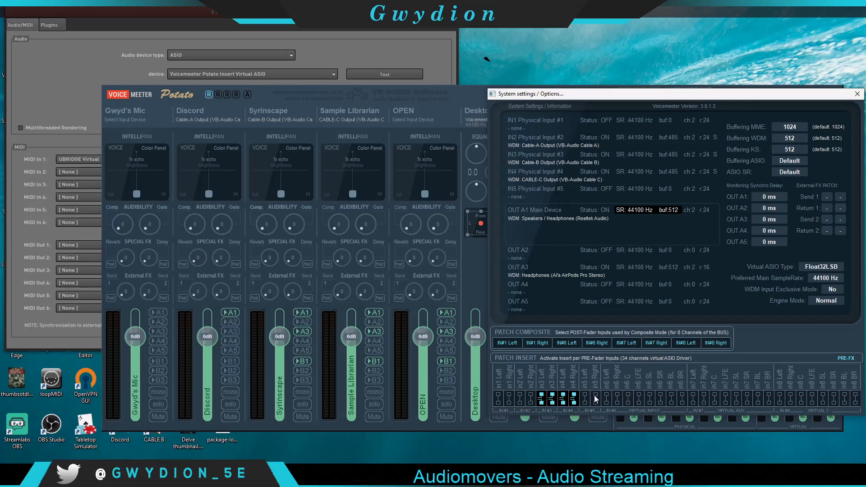
{"action": "left_click", "coordinate": [606, 399]}
{"action": "left_click", "coordinate": [617, 399]}
{"action": "left_click", "coordinate": [703, 399]}
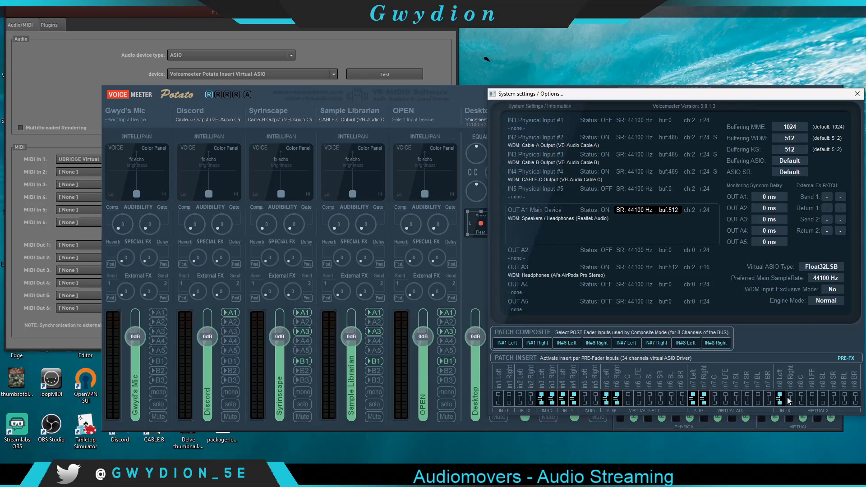
{"action": "left_click", "coordinate": [857, 94]}
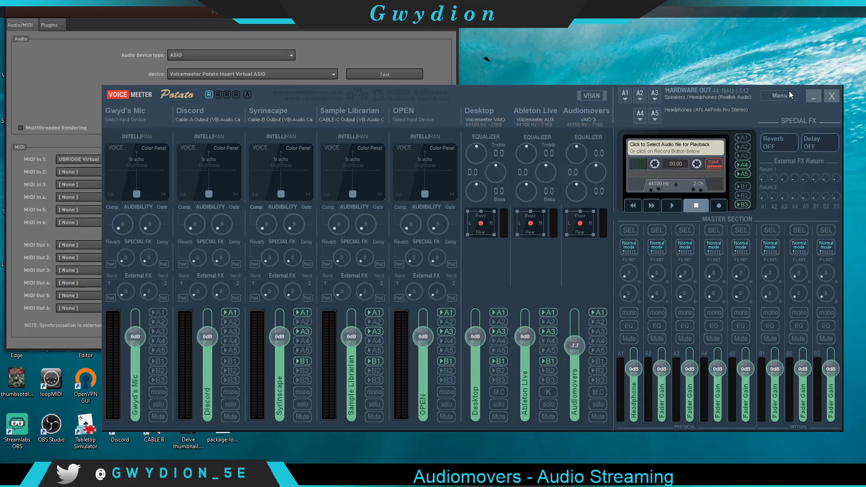
Step: Run the audio device test in the Minihost preferences, close them and minimize Voicemeeter
{"action": "left_click", "coordinate": [383, 16]}
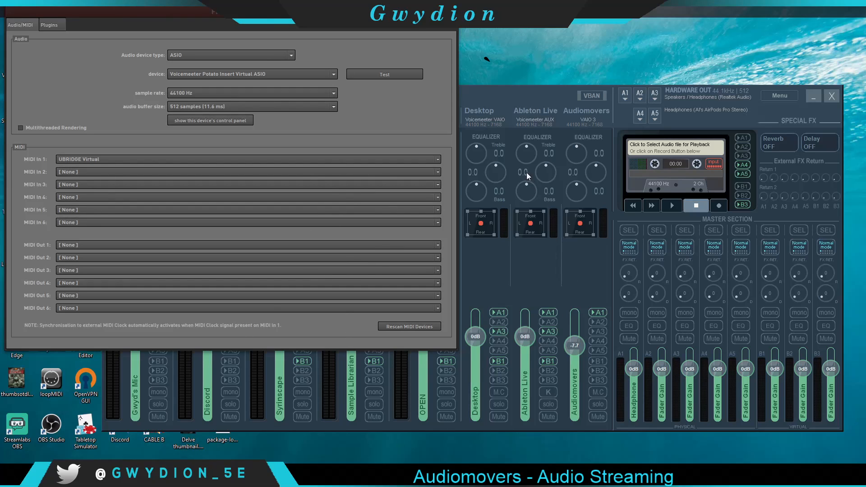
{"action": "left_click", "coordinate": [377, 73]}
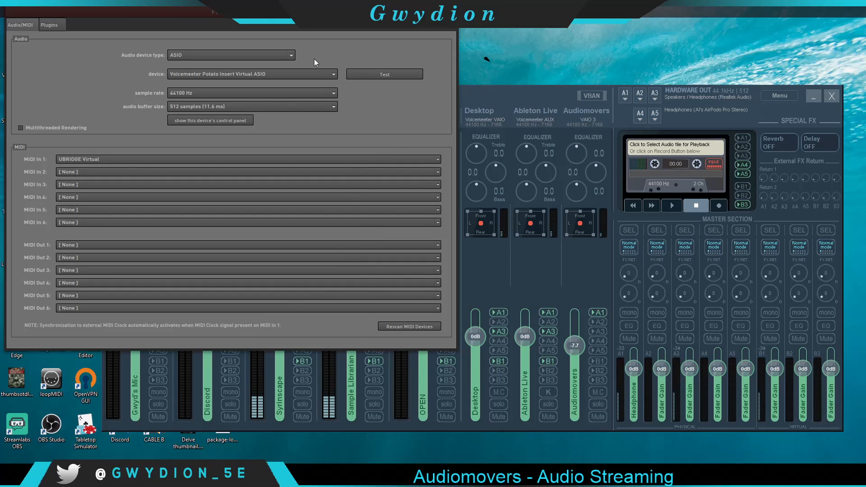
{"action": "left_click", "coordinate": [448, 12]}
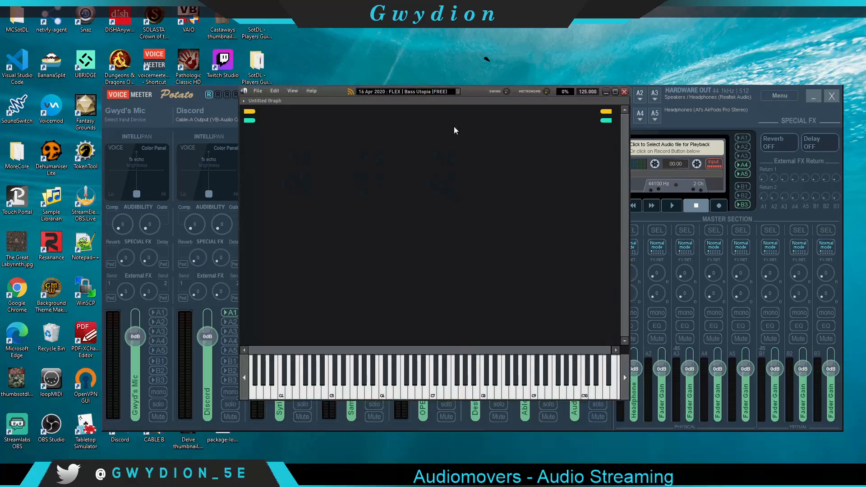
{"action": "left_click", "coordinate": [814, 96]}
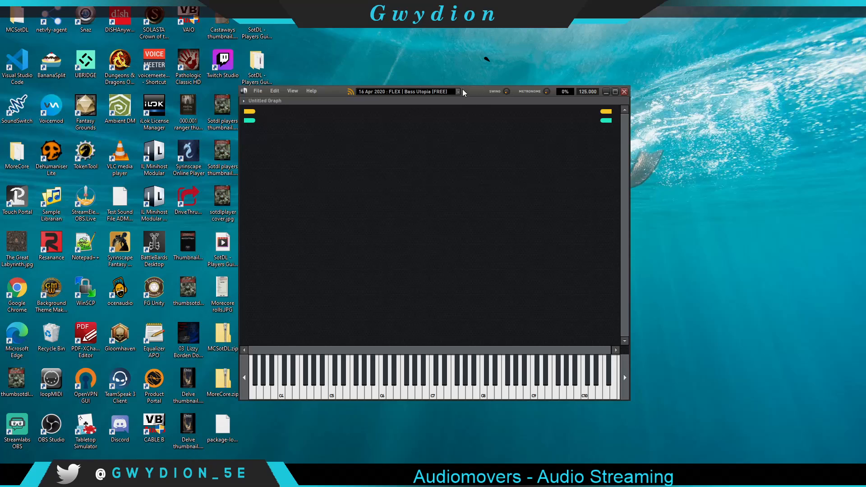
Step: Name the Audio In node of the Minihost graph Syrinscape
{"action": "left_click_drag", "start_coordinate": [466, 93], "coordinate": [468, 92]}
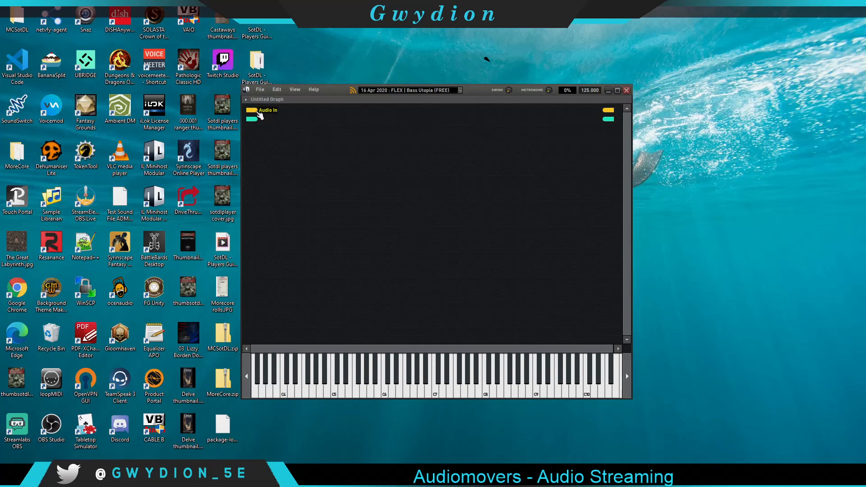
{"action": "double_click", "coordinate": [259, 116]}
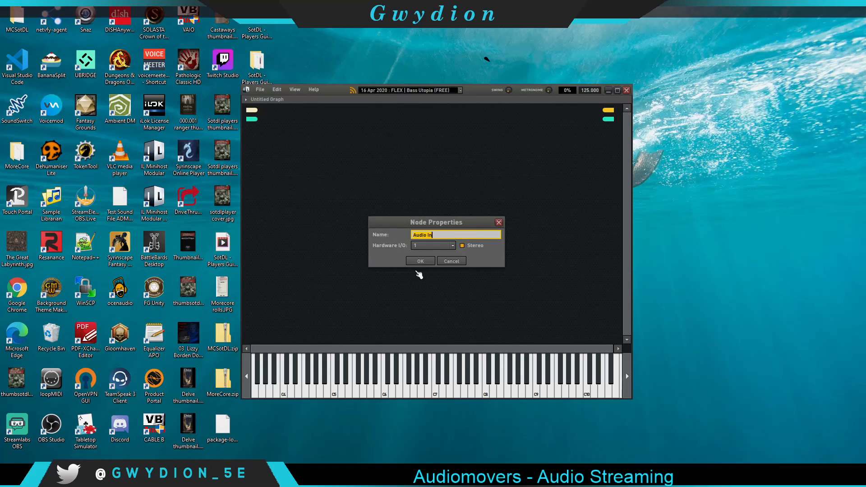
{"action": "type", "text": "Syrinscape"}
Step: Set the Syrinscape node's hardware I/O to 5 with stereo enabled, keeping Voicemeeter open behind Minihost for reference
{"action": "left_click", "coordinate": [453, 245]}
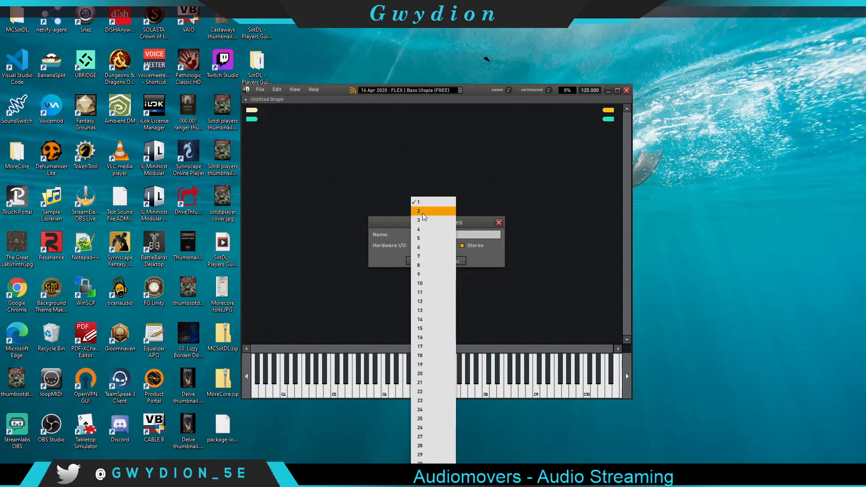
{"action": "left_click", "coordinate": [472, 478]}
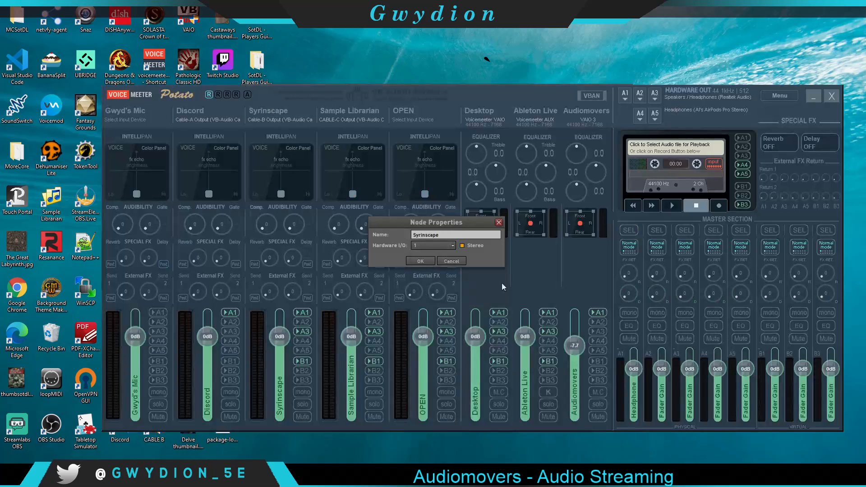
{"action": "mouse_move", "coordinate": [471, 478]}
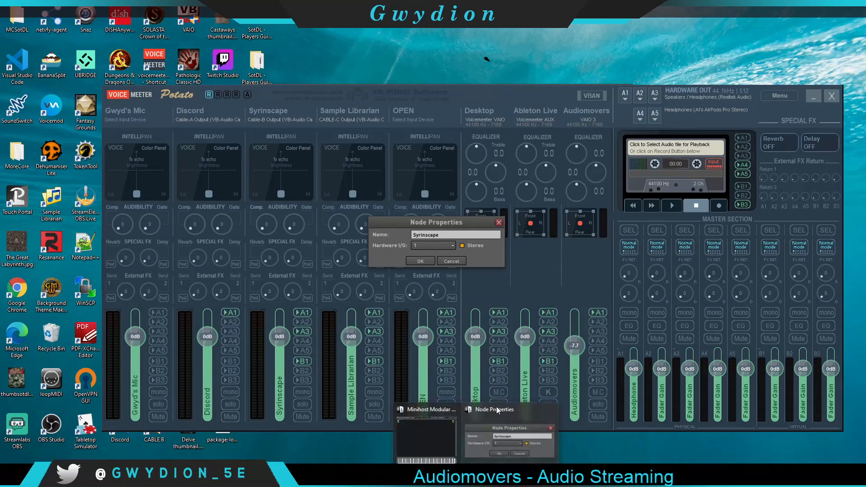
{"action": "left_click", "coordinate": [431, 412]}
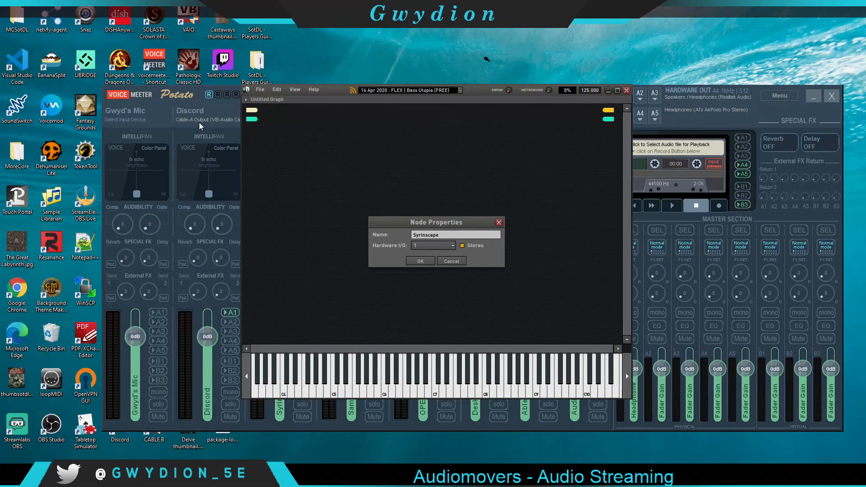
{"action": "left_click", "coordinate": [452, 245]}
{"action": "left_click", "coordinate": [424, 282]}
{"action": "left_click", "coordinate": [462, 245]}
{"action": "left_click", "coordinate": [463, 245]}
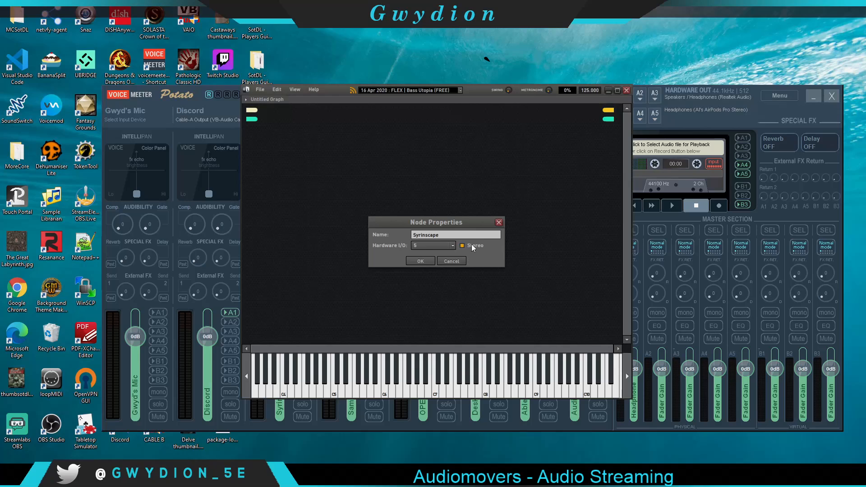
{"action": "left_click", "coordinate": [422, 260]}
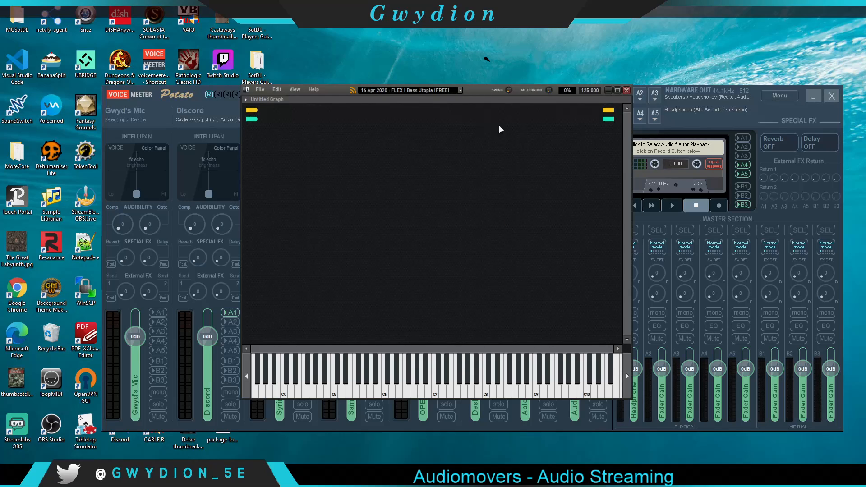
{"action": "left_click_drag", "start_coordinate": [480, 93], "coordinate": [549, 104]}
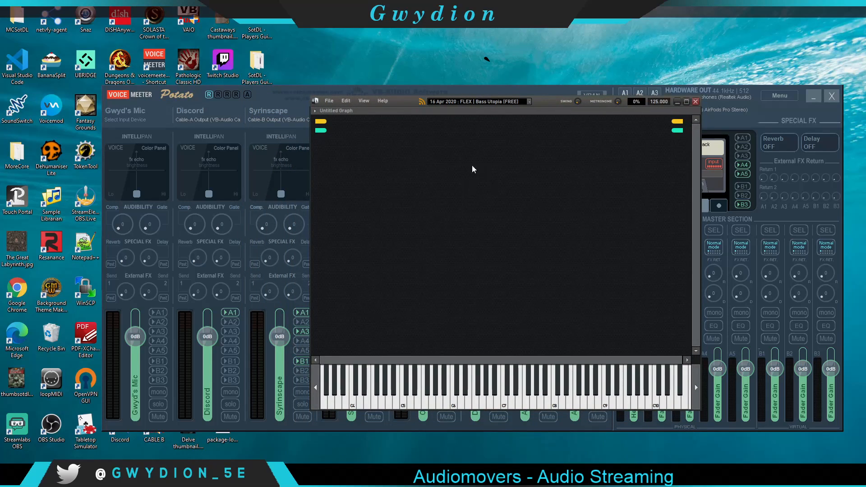
Step: Look through the scanned plugin list in the Minihost preferences, including the custom VST folder, and close the preferences
{"action": "left_click", "coordinate": [328, 101]}
{"action": "left_click", "coordinate": [334, 158]}
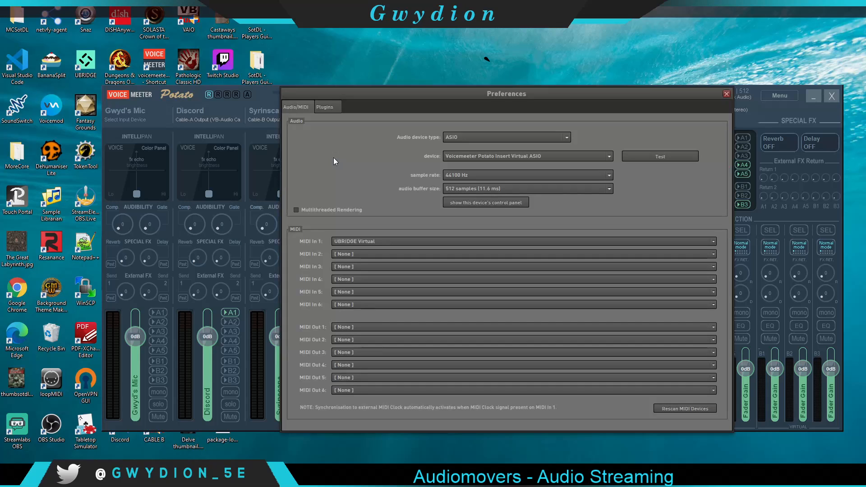
{"action": "left_click", "coordinate": [330, 107]}
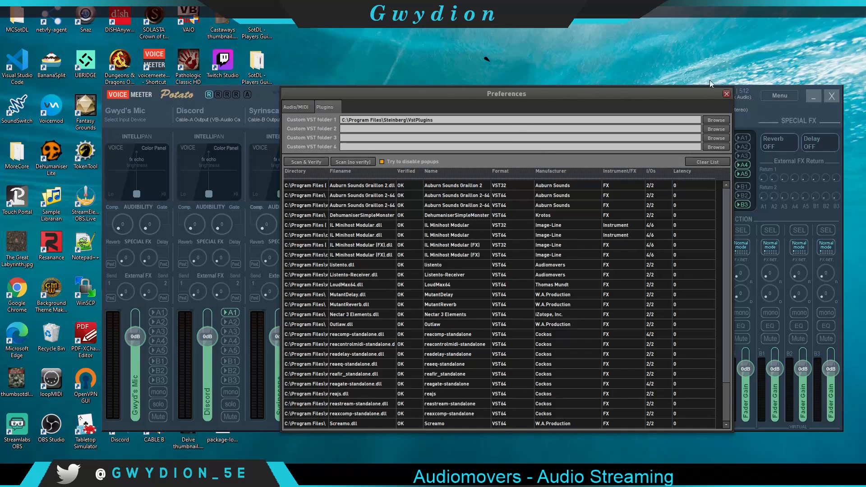
{"action": "left_click", "coordinate": [726, 93]}
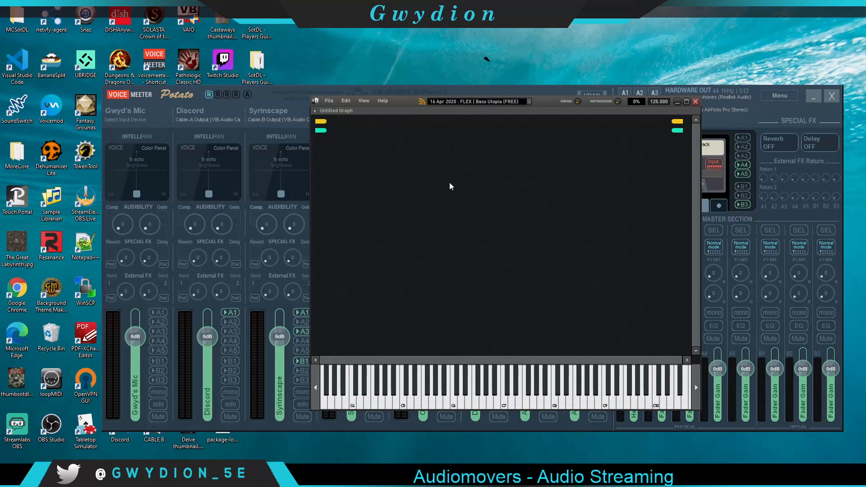
Step: Add the listento (x64) plugin to the Minihost graph and wire it between the Syrinscape input and the Audio Out node
{"action": "right_click", "coordinate": [468, 172]}
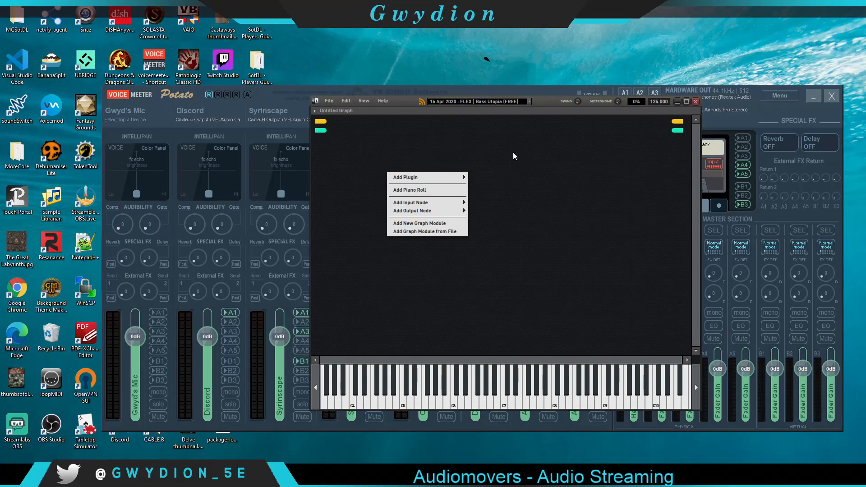
{"action": "mouse_move", "coordinate": [453, 178]}
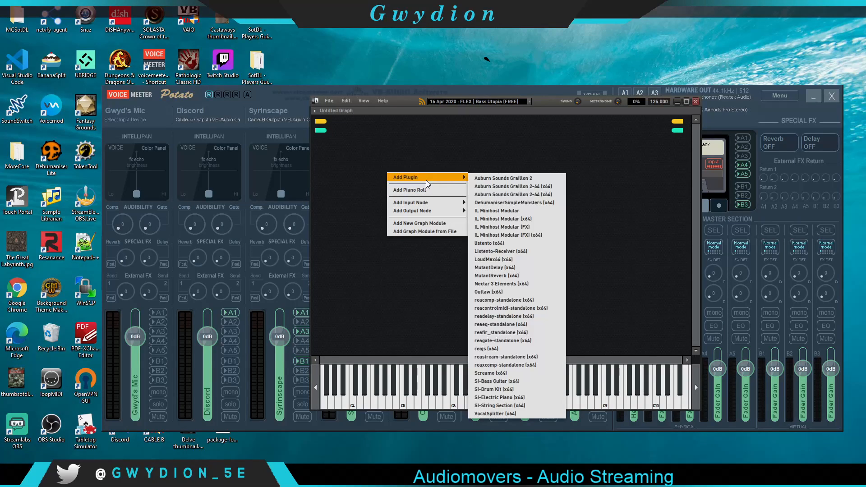
{"action": "left_click", "coordinate": [490, 244]}
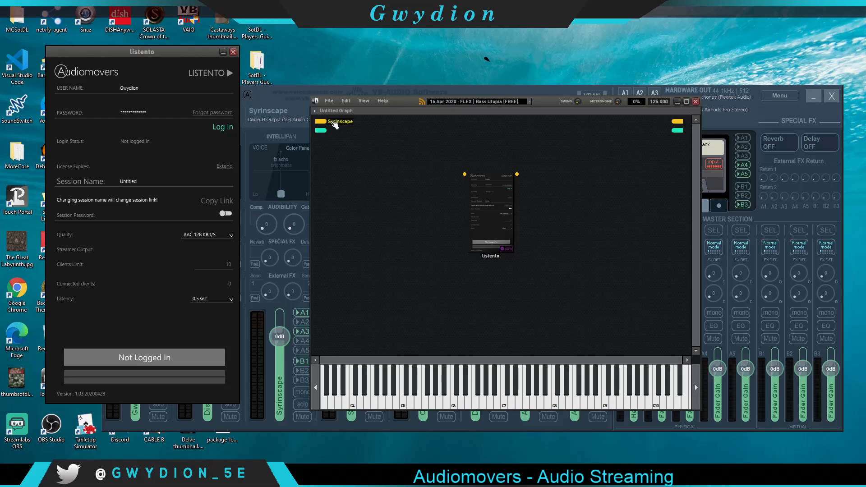
{"action": "left_click_drag", "start_coordinate": [321, 121], "coordinate": [464, 174]}
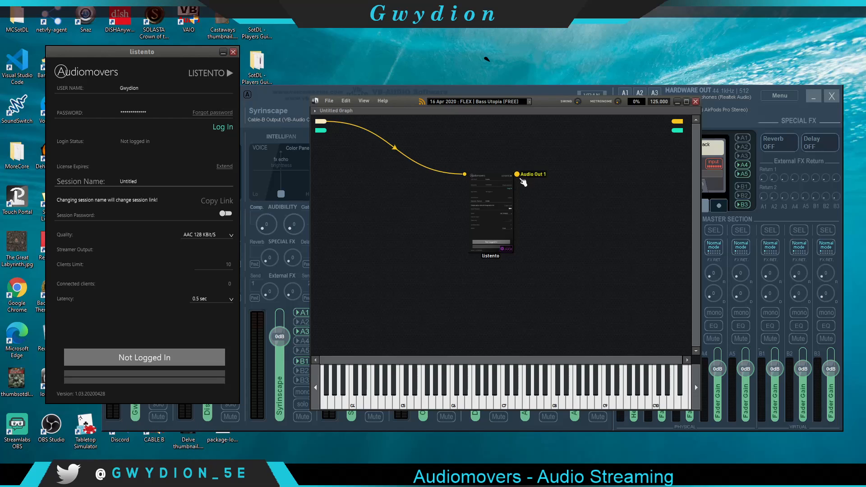
{"action": "left_click_drag", "start_coordinate": [517, 175], "coordinate": [675, 121]}
Step: Name the Audio Out node VAIO 3 and set its hardware I/O to 27 with stereo enabled
{"action": "double_click", "coordinate": [677, 121]}
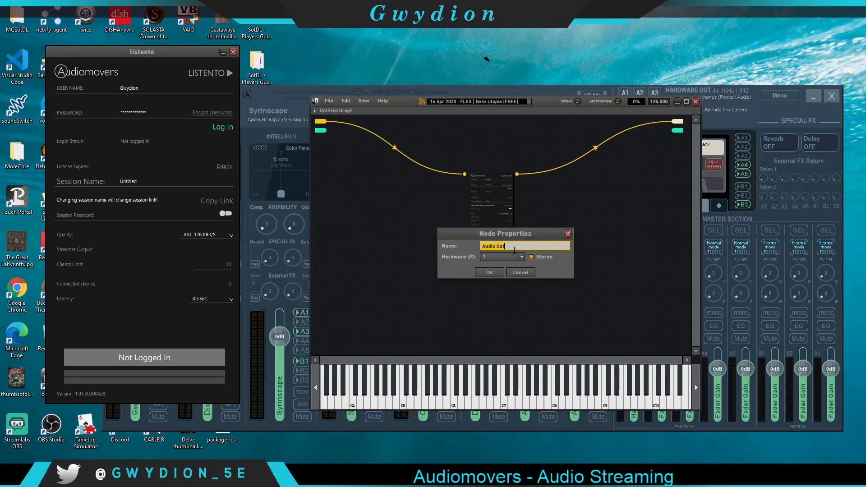
{"action": "type", "text": "V"}
{"action": "left_click", "coordinate": [520, 255]}
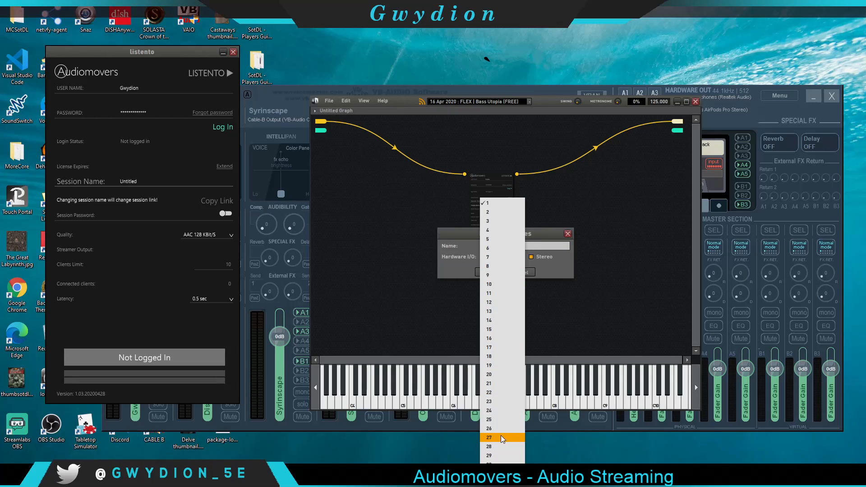
{"action": "left_click", "coordinate": [501, 435]}
{"action": "left_click", "coordinate": [488, 271]}
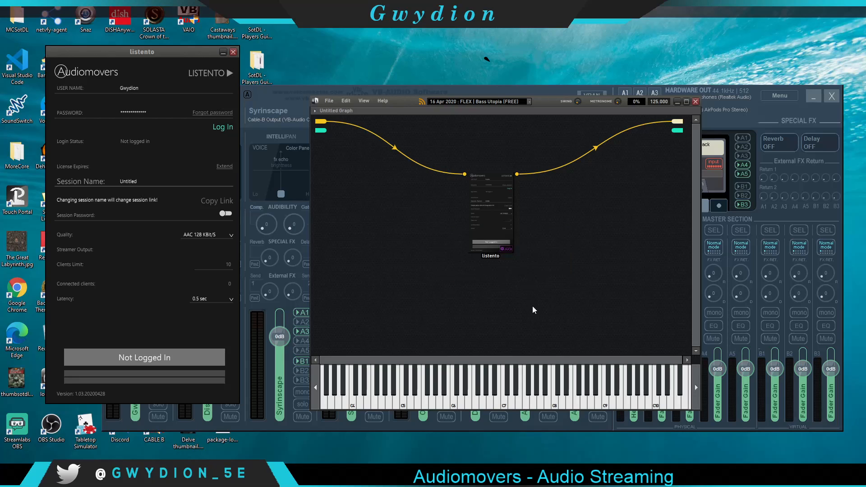
Step: Check the patch insert channel order in Voicemeeter's system settings and return to Minihost
{"action": "left_click", "coordinate": [732, 88]}
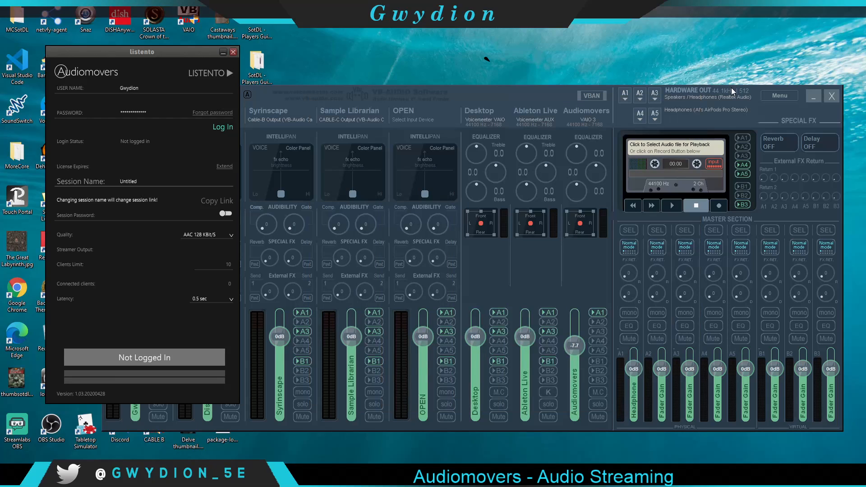
{"action": "left_click", "coordinate": [793, 96]}
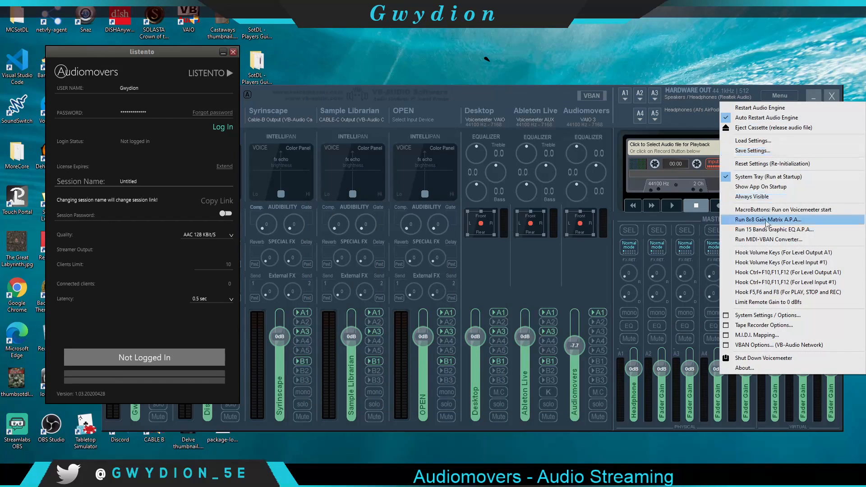
{"action": "left_click", "coordinate": [774, 315]}
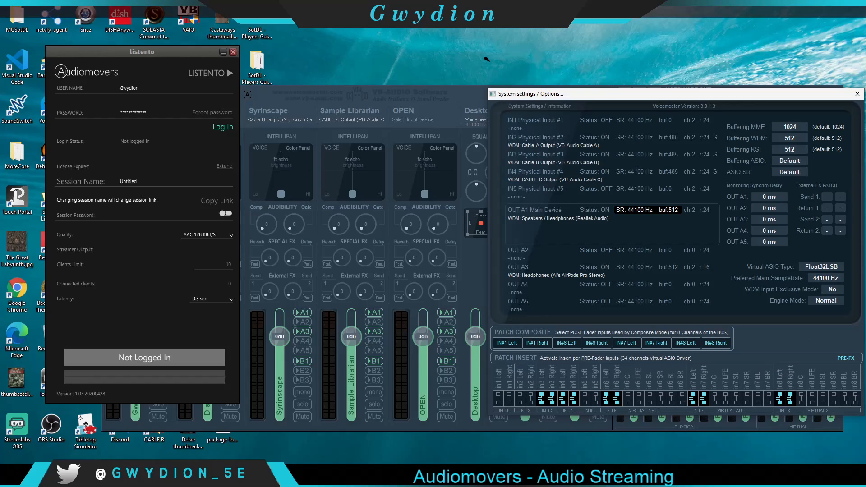
{"action": "left_click", "coordinate": [857, 94]}
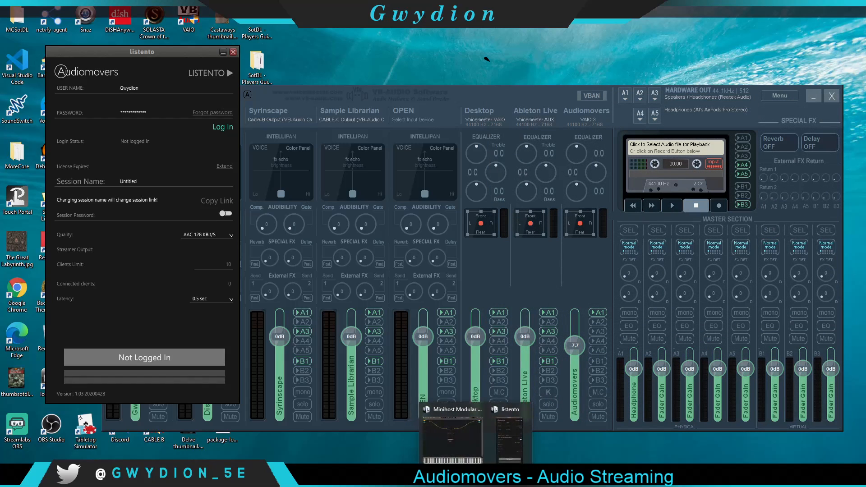
{"action": "left_click", "coordinate": [458, 436]}
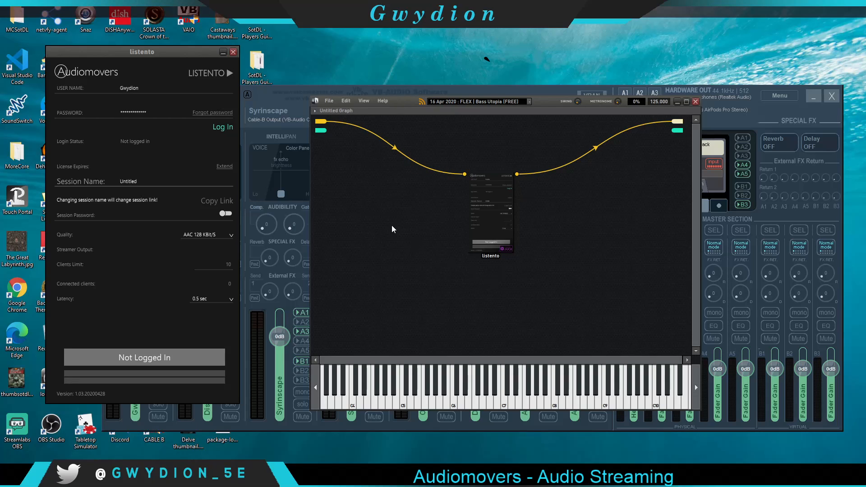
Step: Play the Angry Barghest mood in Syrinscape, check the signal flow in the Minihost graph, and stop the sound
{"action": "left_click", "coordinate": [433, 478]}
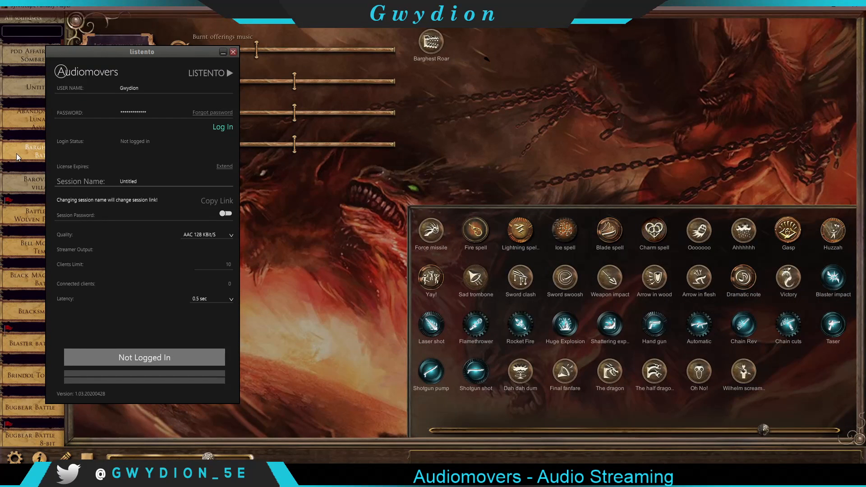
{"action": "left_click", "coordinate": [232, 52]}
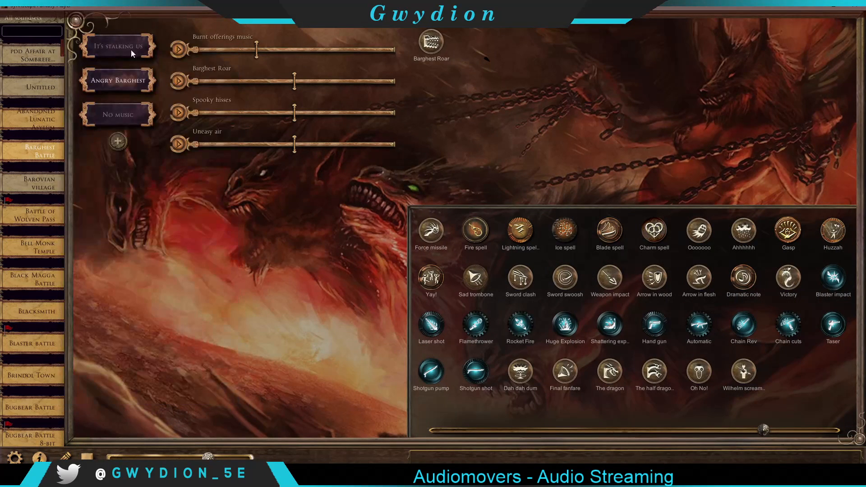
{"action": "left_click", "coordinate": [109, 83]}
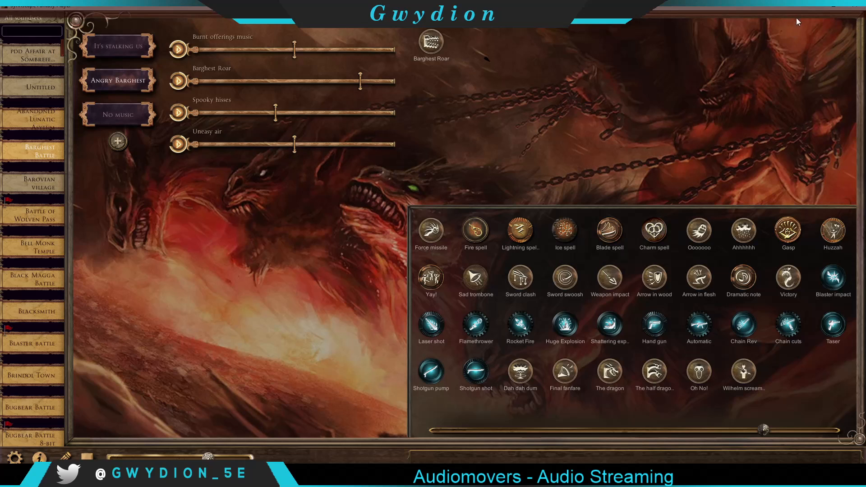
{"action": "left_click", "coordinate": [813, 5]}
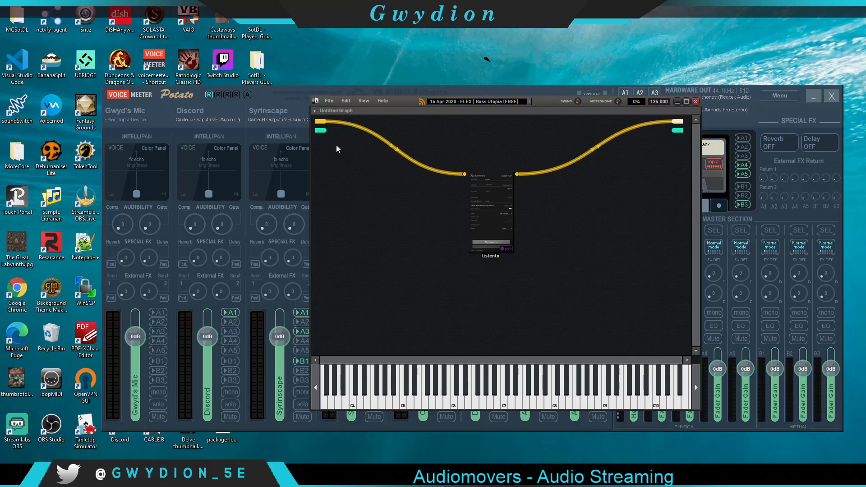
{"action": "left_click", "coordinate": [556, 477]}
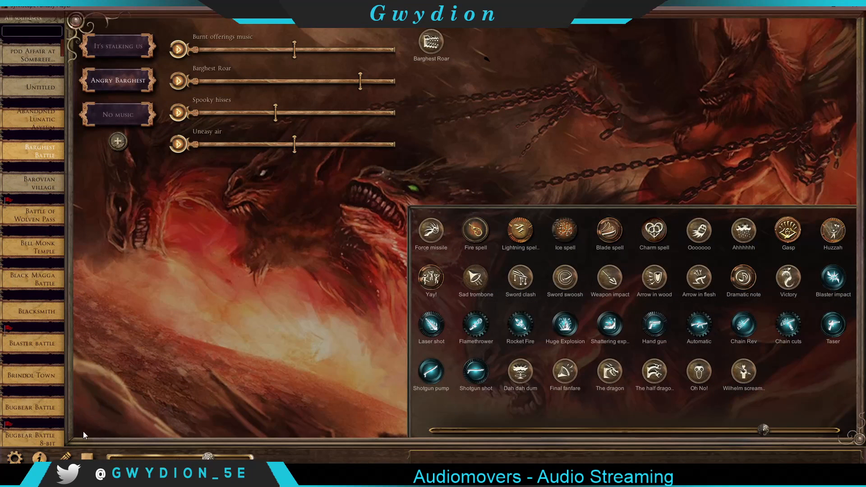
{"action": "left_click", "coordinate": [814, 8]}
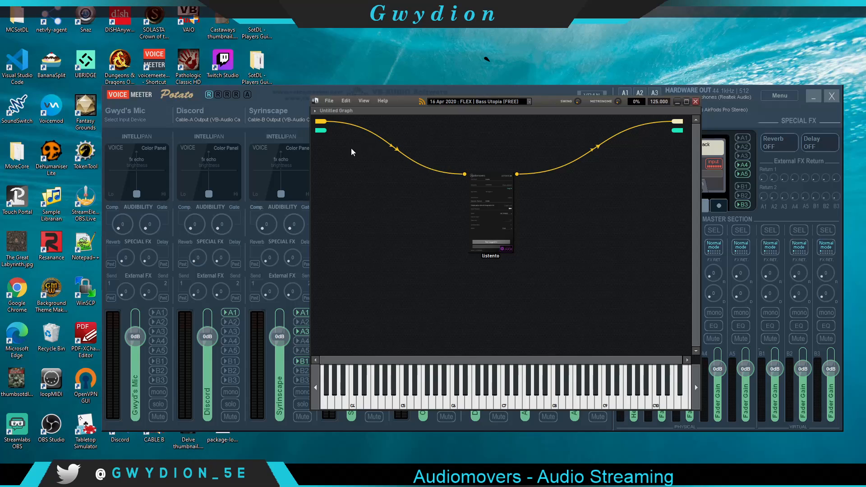
{"action": "right_click", "coordinate": [332, 172]}
{"action": "mouse_move", "coordinate": [348, 199]}
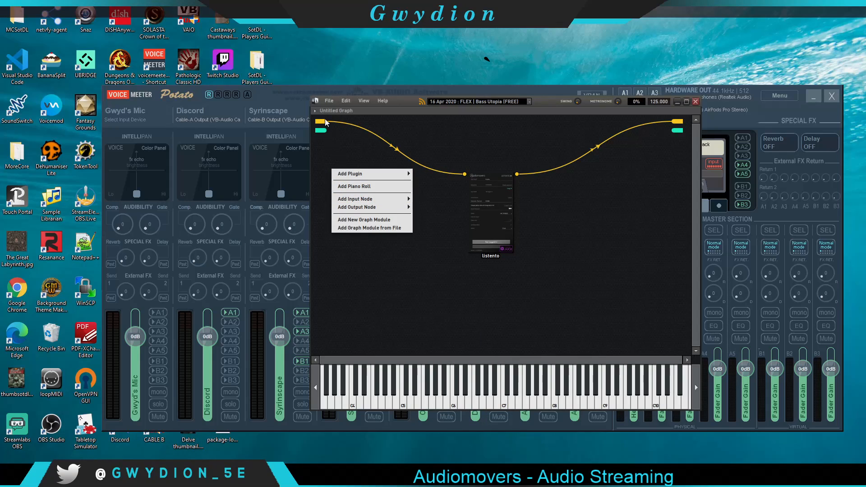
{"action": "left_click", "coordinate": [366, 160]}
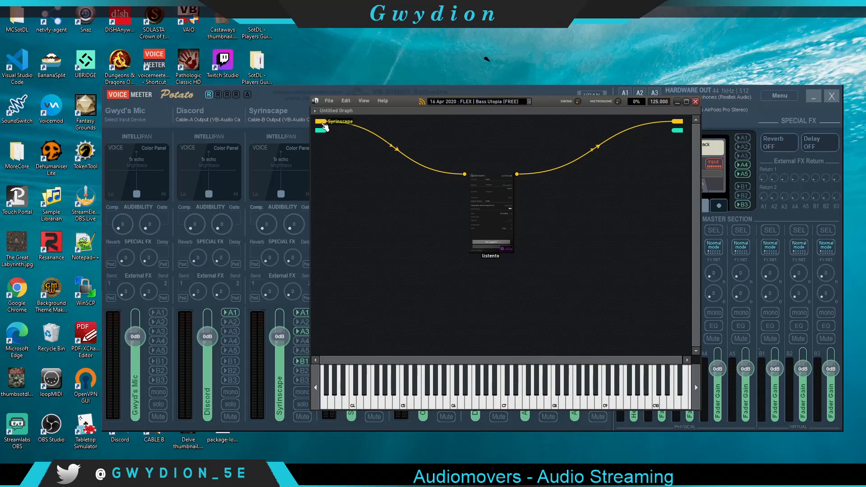
Step: Add a stereo audio input node named Sample Librarian on hardware I/O 7 and connect it to the listento input
{"action": "right_click", "coordinate": [345, 218]}
{"action": "mouse_move", "coordinate": [361, 246]}
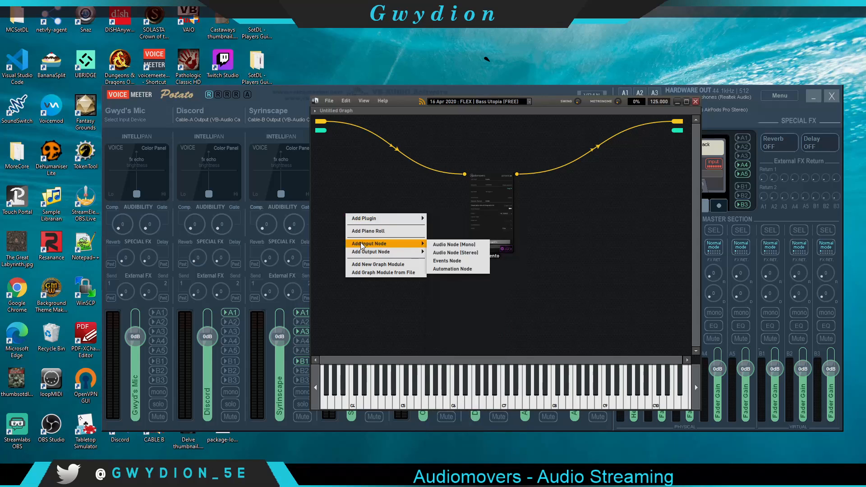
{"action": "left_click", "coordinate": [456, 254]}
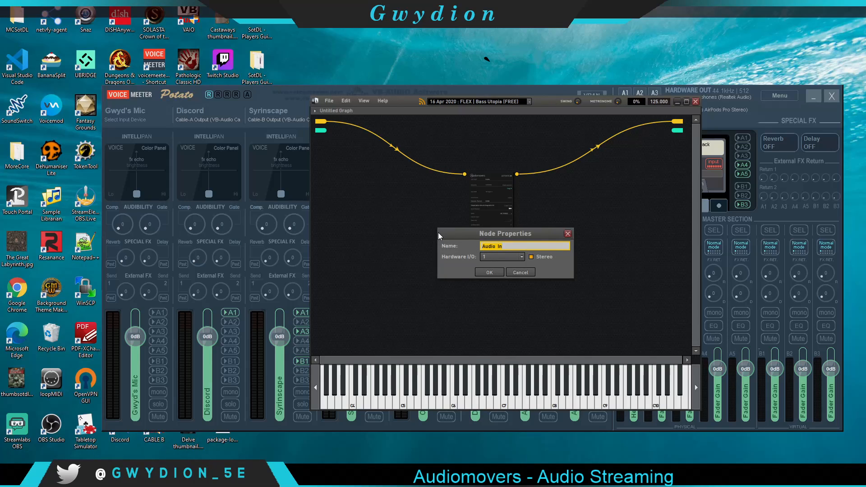
{"action": "type", "text": "Sample Librarian"}
{"action": "left_click", "coordinate": [522, 257]}
{"action": "left_click", "coordinate": [501, 314]}
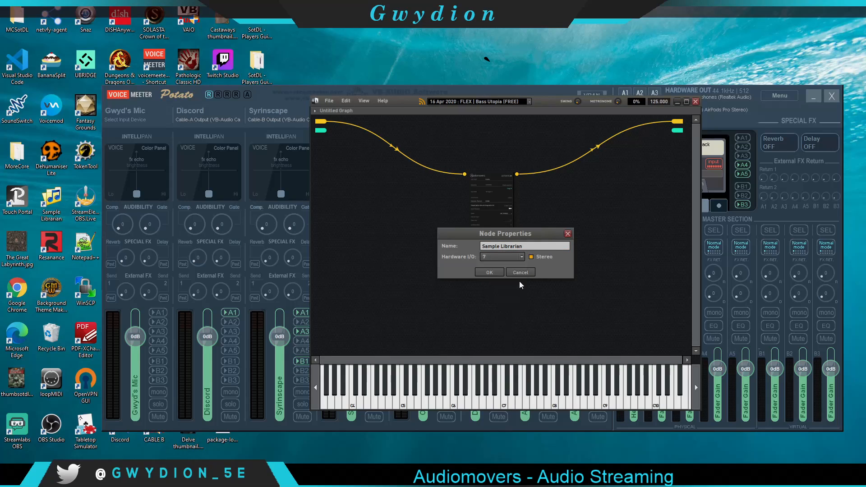
{"action": "left_click", "coordinate": [490, 272]}
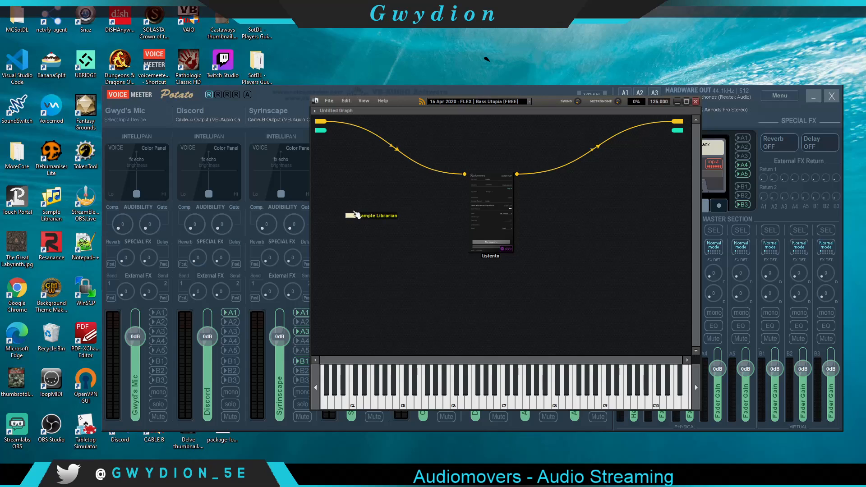
{"action": "left_click_drag", "start_coordinate": [343, 216], "coordinate": [465, 179]}
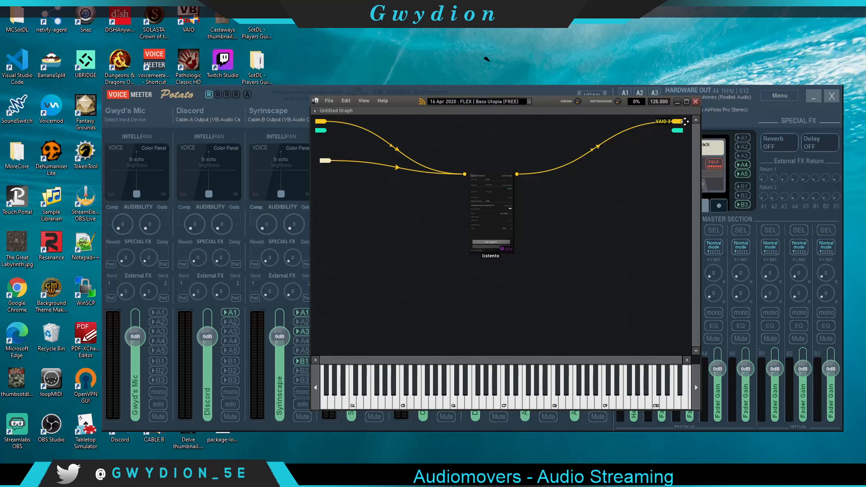
{"action": "left_click_drag", "start_coordinate": [544, 102], "coordinate": [561, 216]}
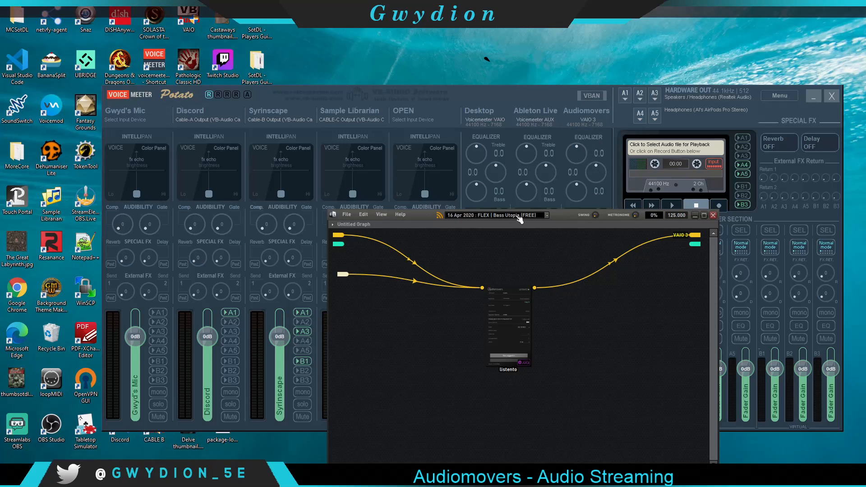
{"action": "left_click_drag", "start_coordinate": [563, 219], "coordinate": [546, 105]}
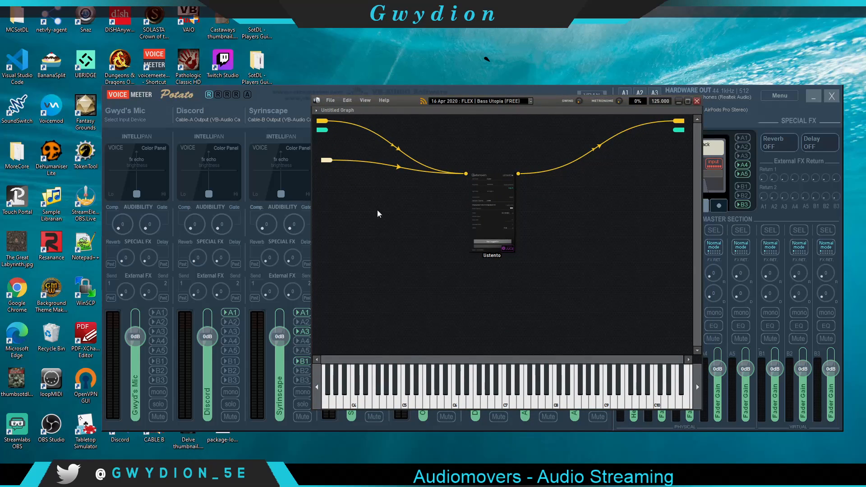
Step: Bring up the listento plugin window and log in to Audiomovers with the credentials already filled in
{"action": "mouse_move", "coordinate": [476, 476]}
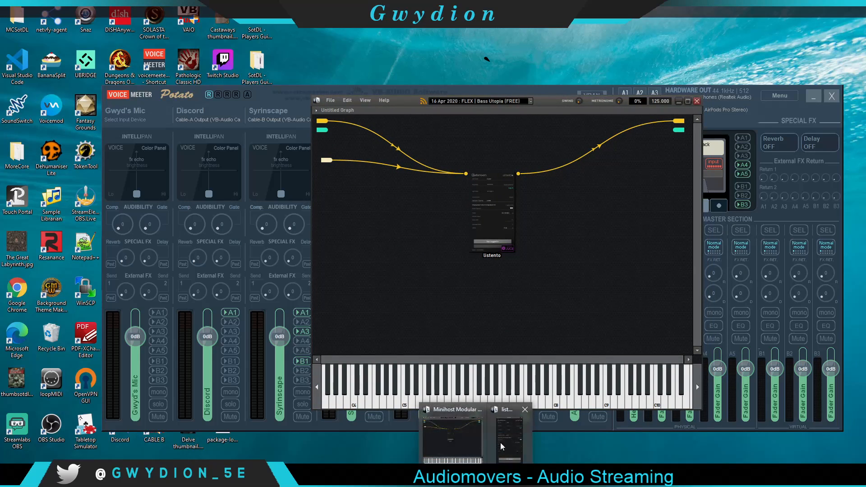
{"action": "left_click", "coordinate": [499, 445]}
{"action": "left_click_drag", "start_coordinate": [139, 51], "coordinate": [174, 68]}
{"action": "left_click", "coordinate": [156, 105]}
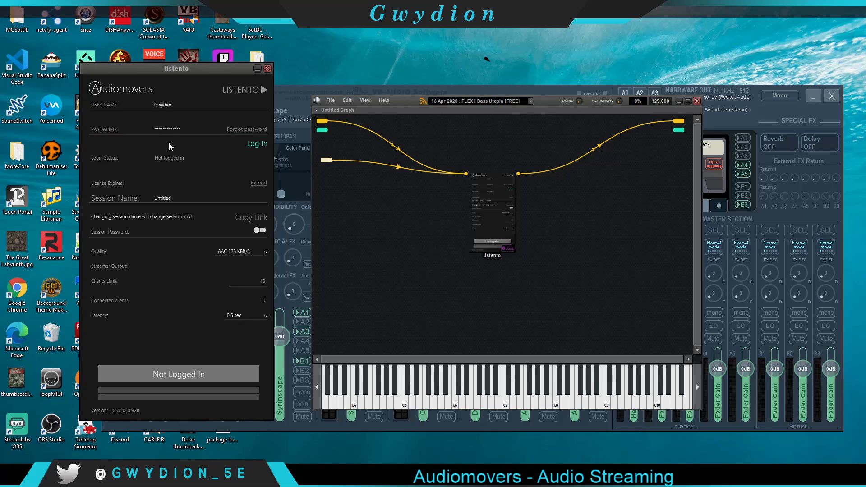
{"action": "left_click", "coordinate": [259, 146]}
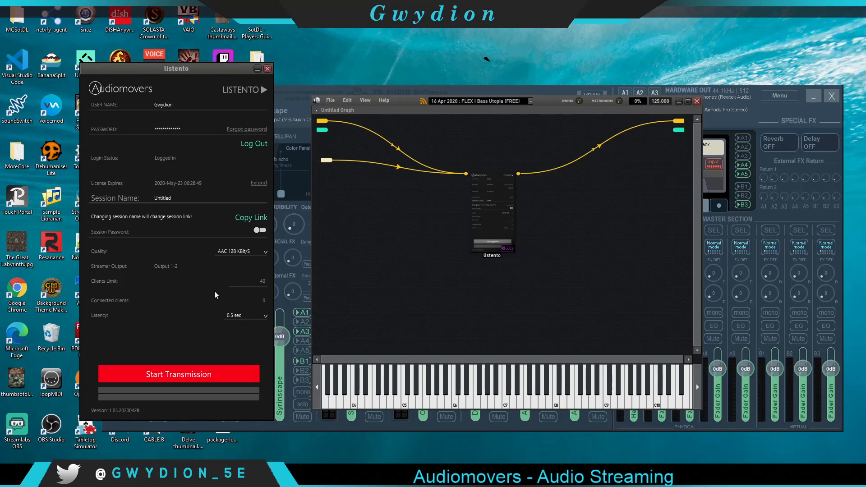
Step: Change the listento session name to Gwyd Test
{"action": "type", "text": "Gwy"}
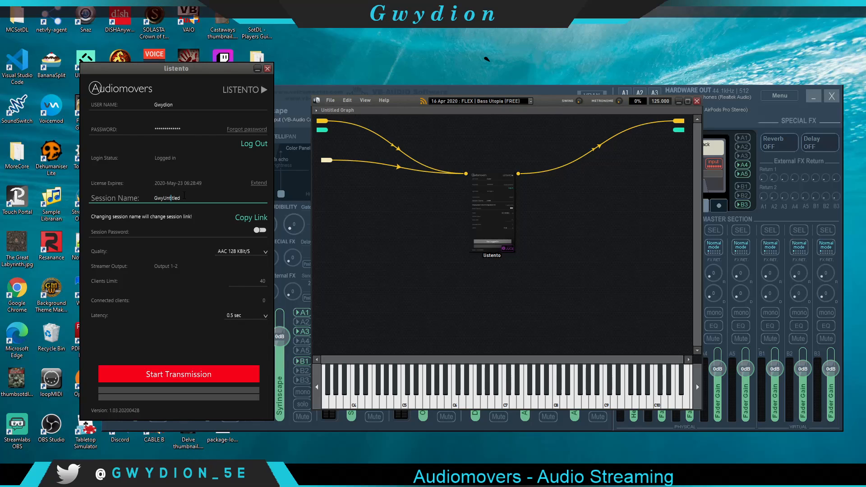
{"action": "key", "text": "BackSpace"}
{"action": "key", "text": "BackSpace"}
{"action": "key", "text": "BackSpace"}
{"action": "key", "text": "BackSpace"}
{"action": "key", "text": "BackSpace"}
{"action": "key", "text": "BackSpace"}
{"action": "type", "text": "d Test"}
{"action": "key", "text": "Return"}
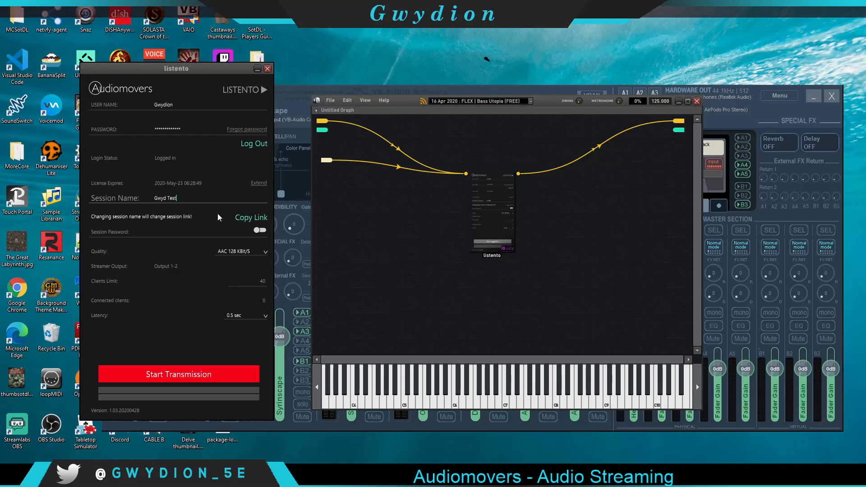
Step: Confirm the session name Gwyd Test in listento and copy the session link
{"action": "left_click", "coordinate": [125, 197]}
{"action": "key", "text": "Return"}
{"action": "left_click", "coordinate": [249, 220]}
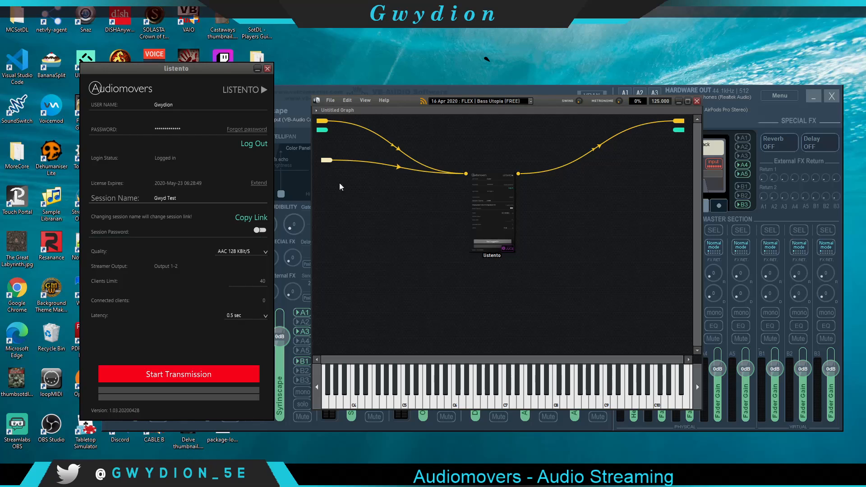
Step: Review the listento quality options and compare them with the Audio Quality VS Internet Speed chart in Chrome
{"action": "left_click", "coordinate": [266, 252]}
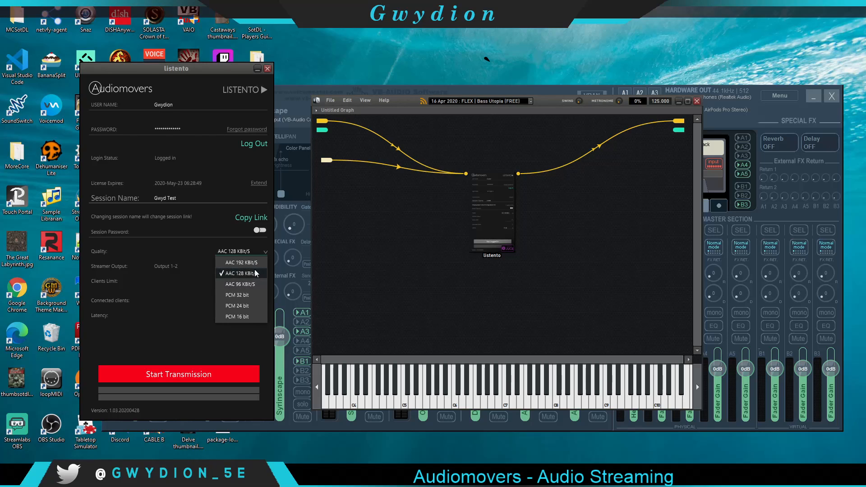
{"action": "left_click", "coordinate": [253, 252]}
{"action": "left_click_drag", "start_coordinate": [216, 69], "coordinate": [148, 51]}
{"action": "mouse_move", "coordinate": [409, 478]}
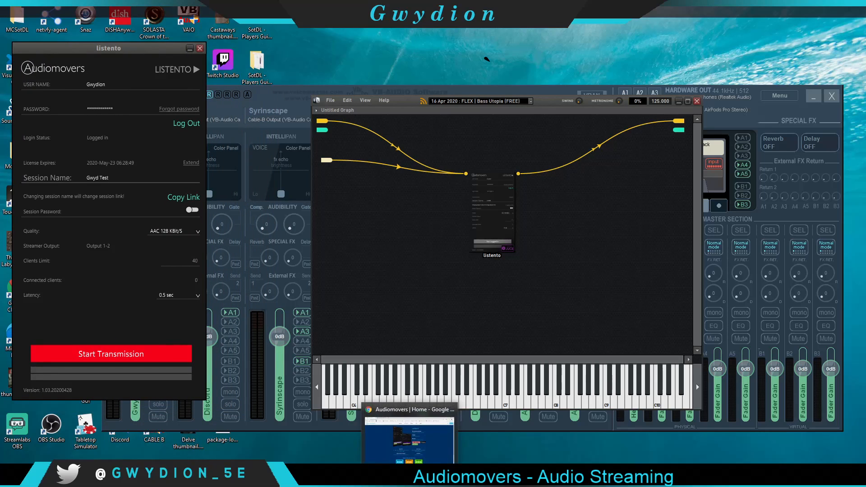
{"action": "left_click", "coordinate": [409, 439]}
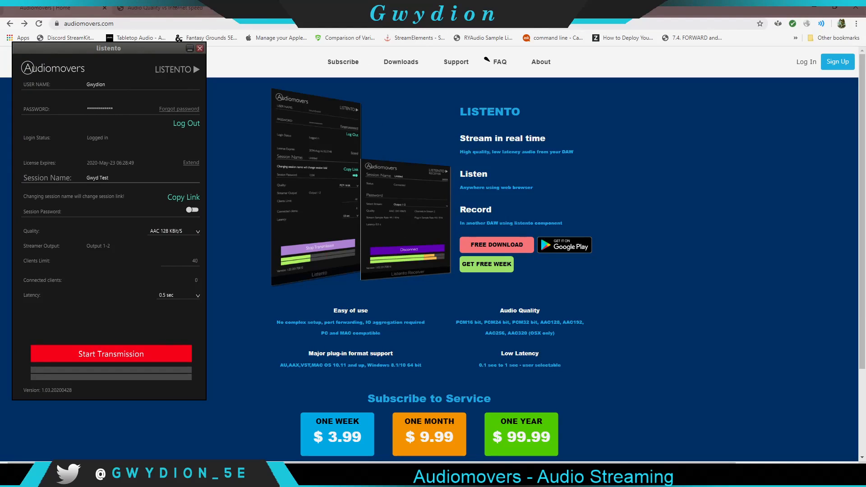
{"action": "left_click", "coordinate": [176, 7]}
{"action": "left_click_drag", "start_coordinate": [138, 44], "coordinate": [161, 64]}
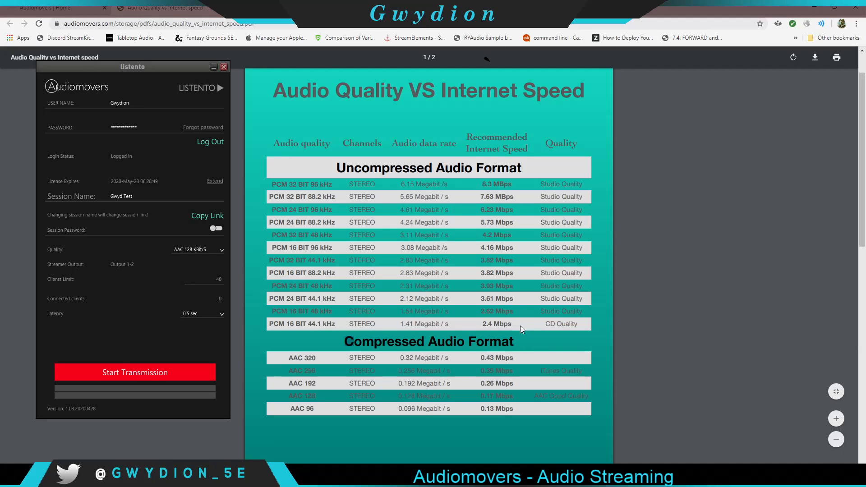
{"action": "left_click_drag", "start_coordinate": [545, 324], "coordinate": [574, 323]}
{"action": "left_click", "coordinate": [426, 166]}
{"action": "left_click", "coordinate": [816, 7]}
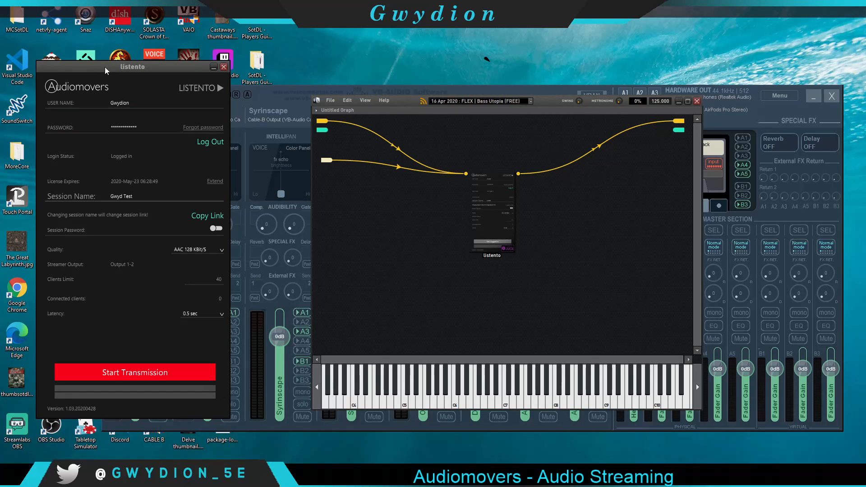
Step: Set the listento stream quality to PCM 16 bit and the latency to 0.2 sec, and start the transmission
{"action": "left_click_drag", "start_coordinate": [139, 67], "coordinate": [159, 70]}
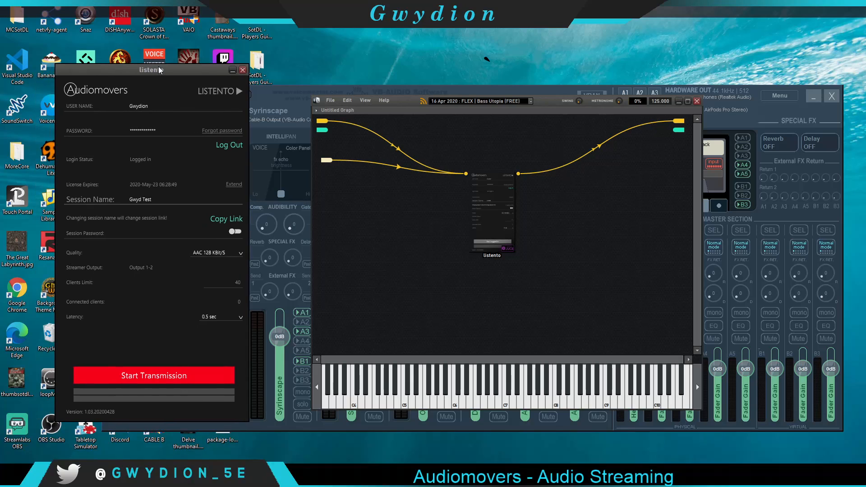
{"action": "left_click", "coordinate": [237, 253]}
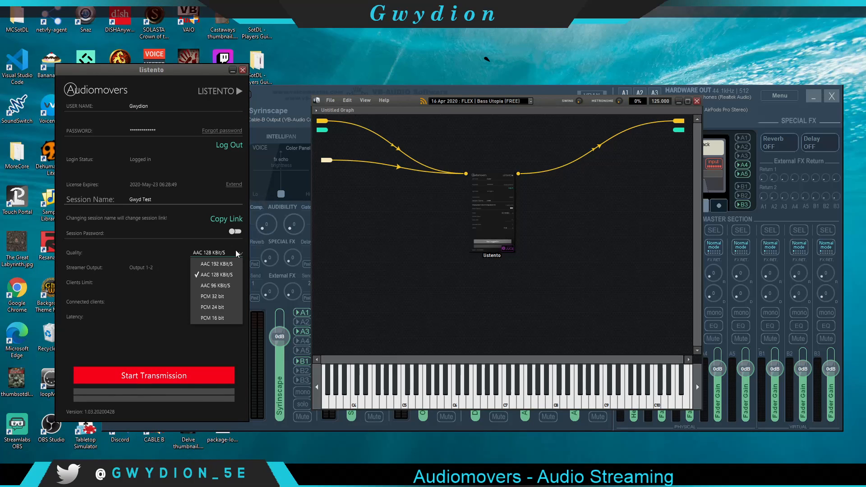
{"action": "left_click", "coordinate": [219, 318]}
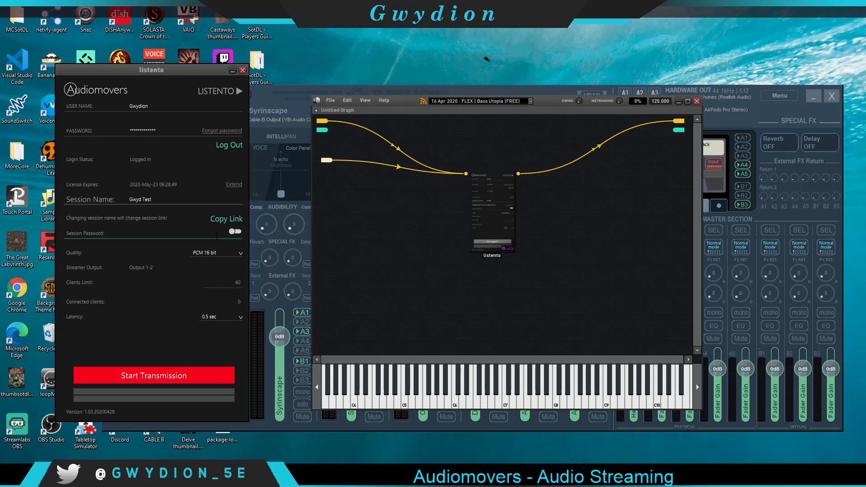
{"action": "left_click", "coordinate": [240, 318]}
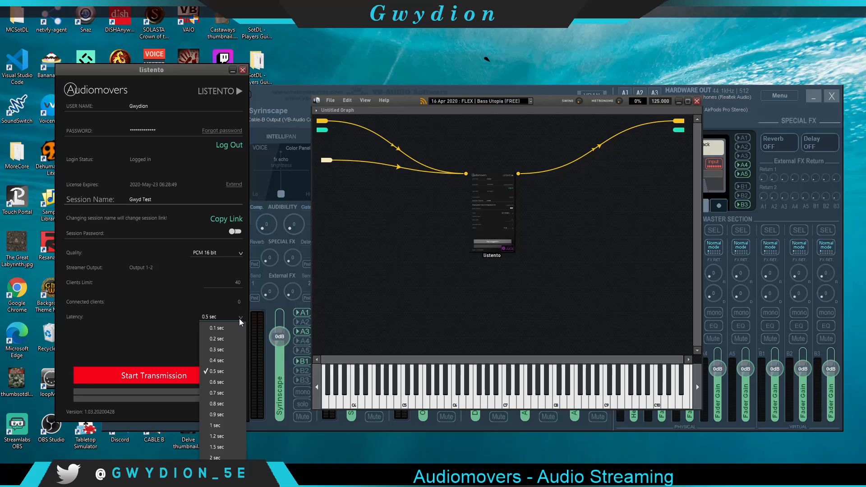
{"action": "left_click", "coordinate": [232, 341]}
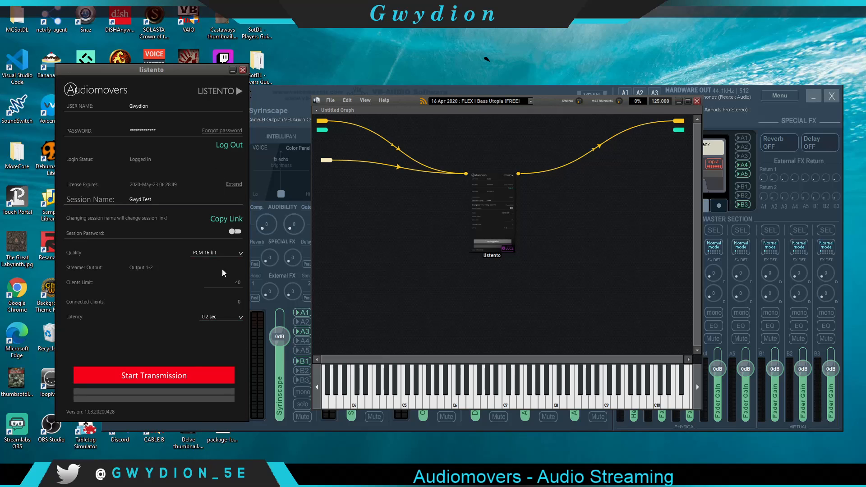
{"action": "left_click", "coordinate": [151, 380]}
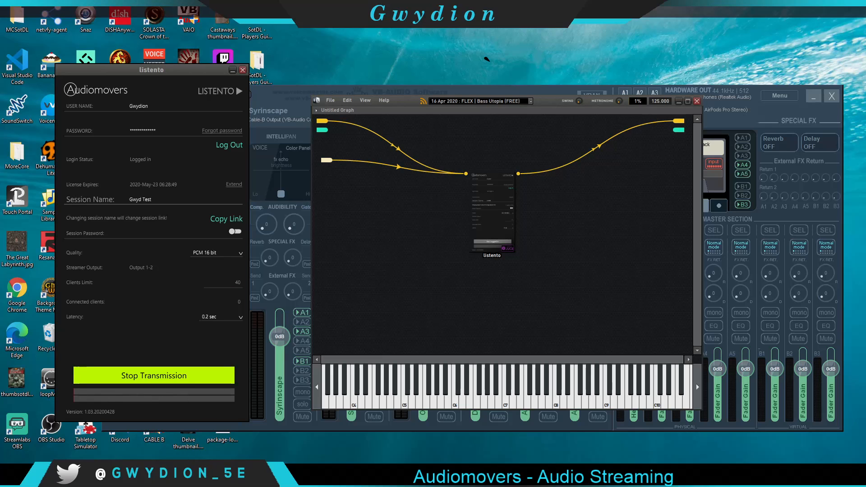
Step: Play the Angry Barghest mood in Syrinscape and bring the listento and Minihost Modular windows back over it to check the signal
{"action": "left_click", "coordinate": [433, 477]}
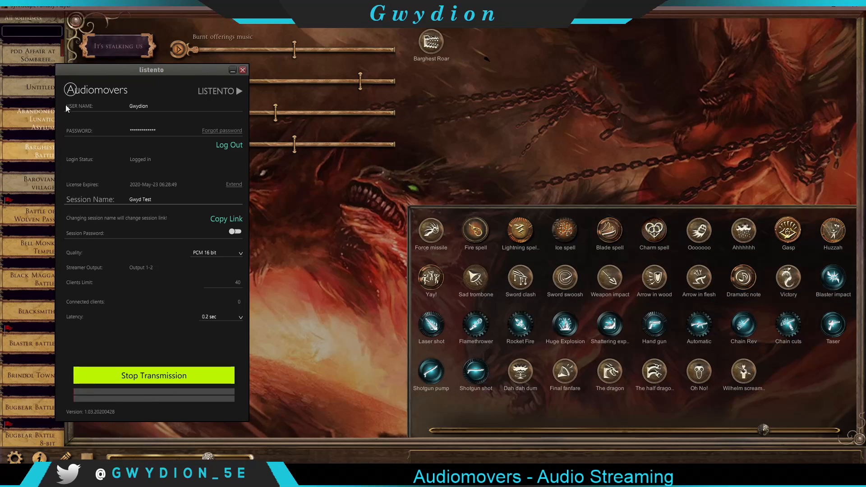
{"action": "left_click", "coordinate": [232, 72]}
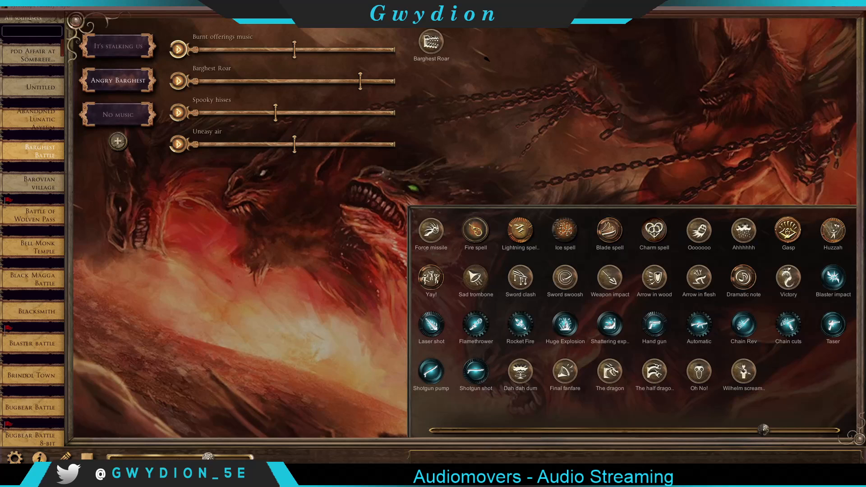
{"action": "mouse_move", "coordinate": [476, 478]}
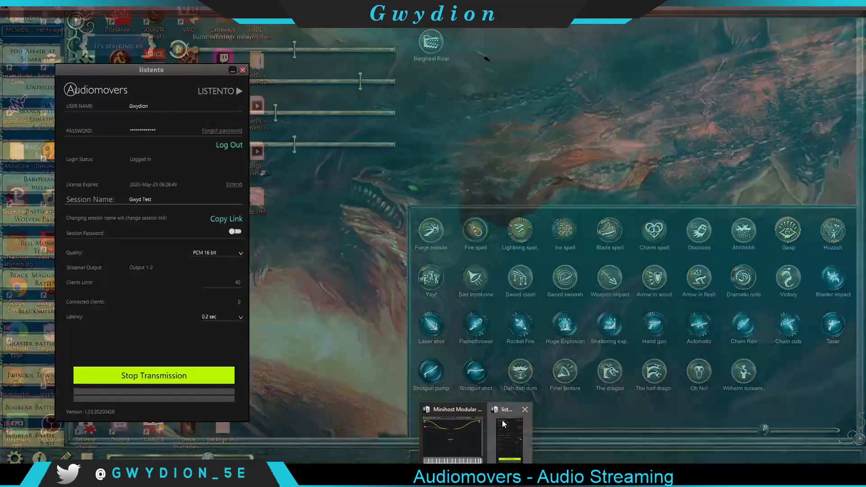
{"action": "left_click", "coordinate": [508, 424]}
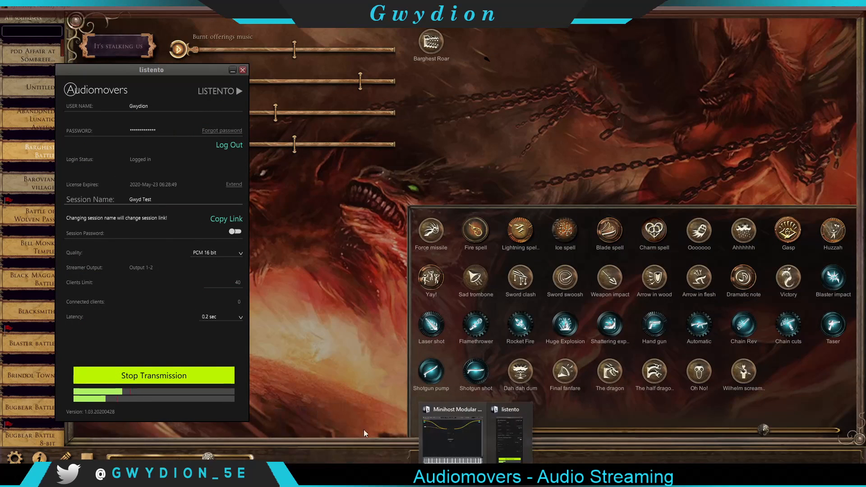
{"action": "mouse_move", "coordinate": [475, 478]}
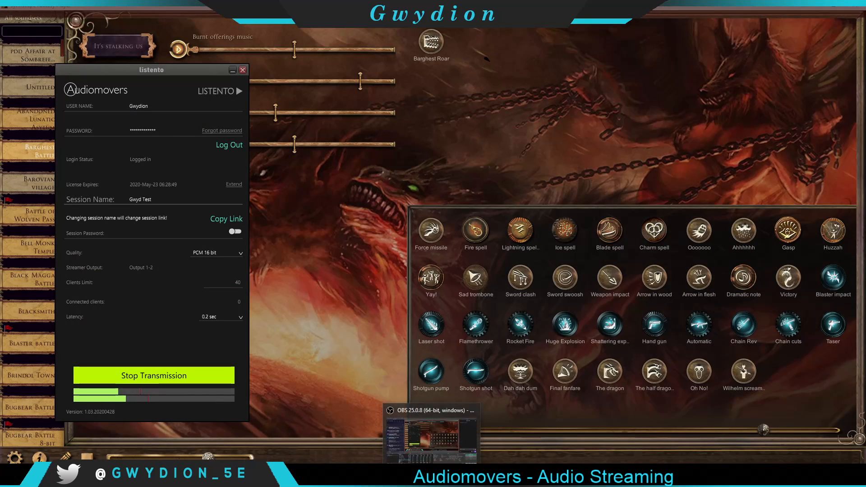
{"action": "left_click", "coordinate": [466, 452]}
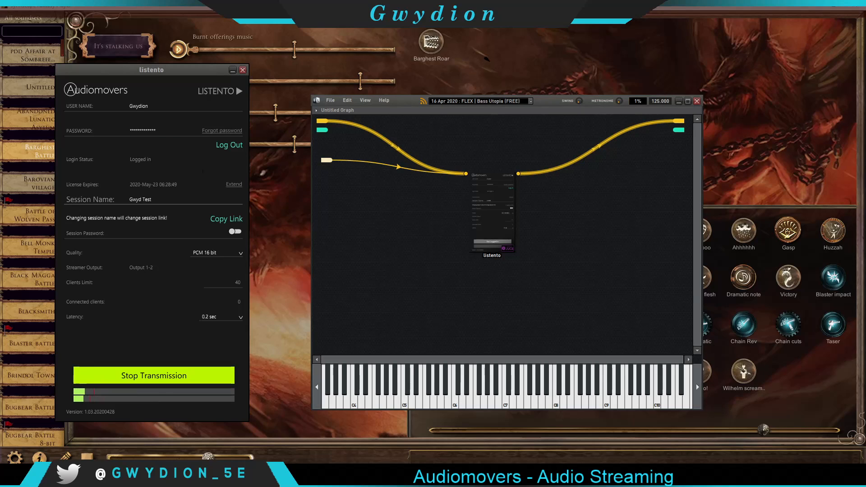
Step: Copy the listento session link and open it in a new Chrome tab
{"action": "left_click", "coordinate": [236, 219]}
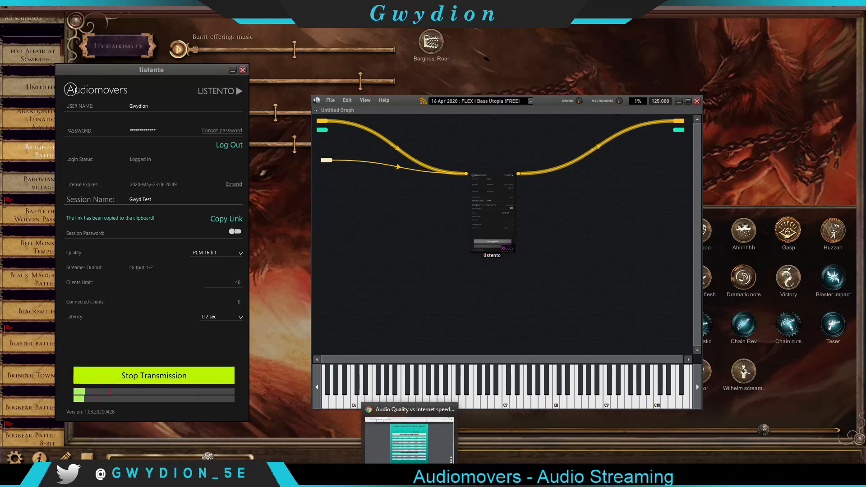
{"action": "left_click", "coordinate": [408, 417]}
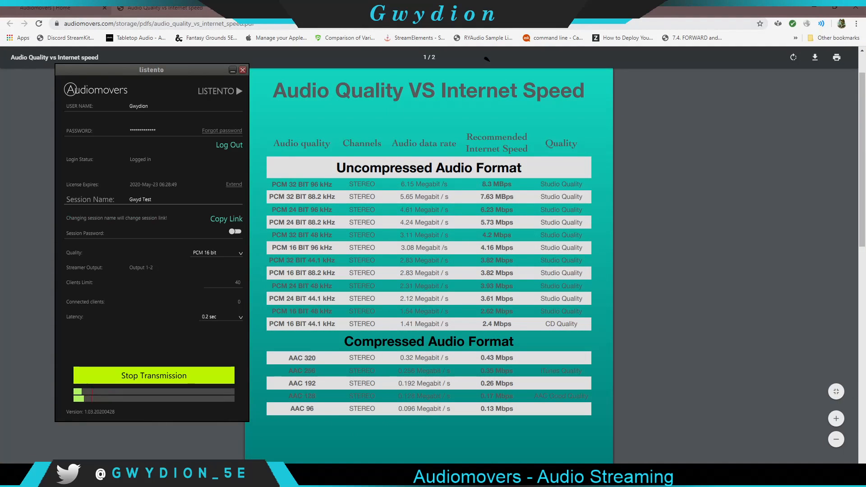
{"action": "left_click", "coordinate": [226, 8]}
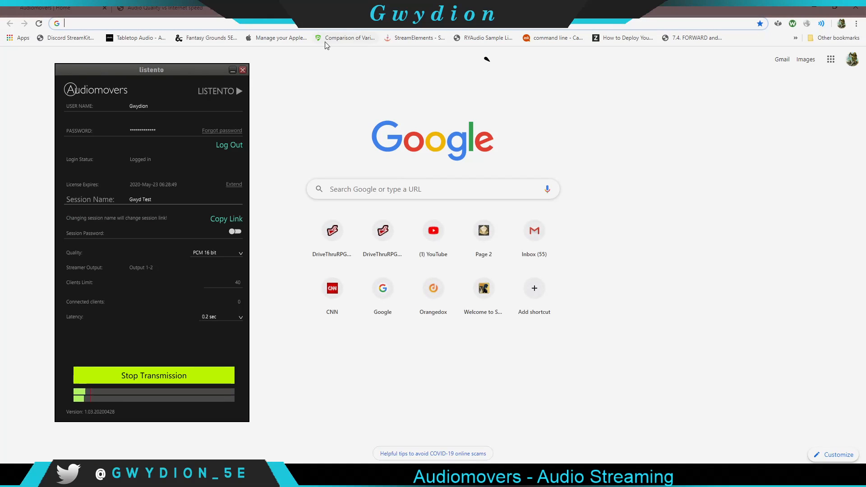
{"action": "left_click", "coordinate": [323, 27]}
{"action": "key", "text": "ctrl+v"}
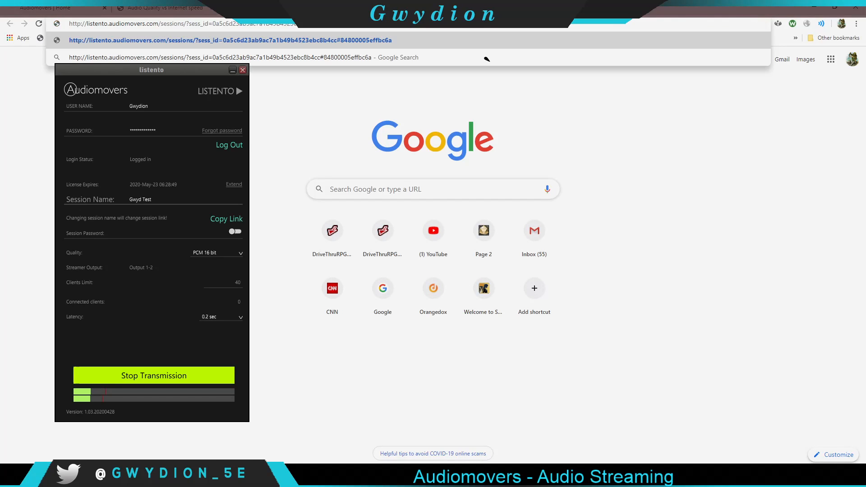
{"action": "key", "text": "Return"}
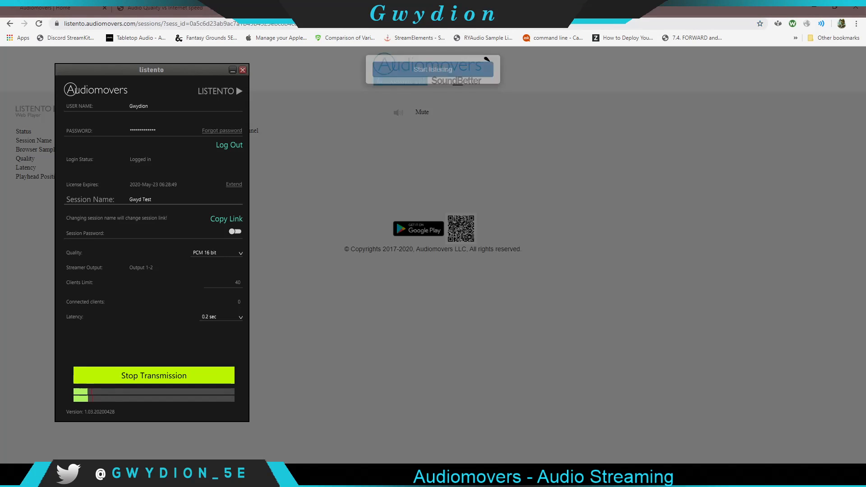
Step: Minimize the listento window, start listening in the session's web player, and adjust its playback volume
{"action": "left_click", "coordinate": [232, 71]}
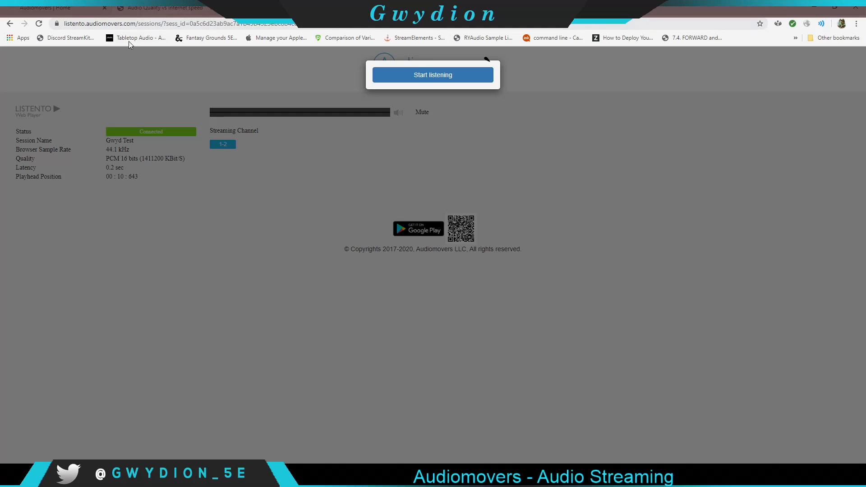
{"action": "left_click", "coordinate": [436, 80]}
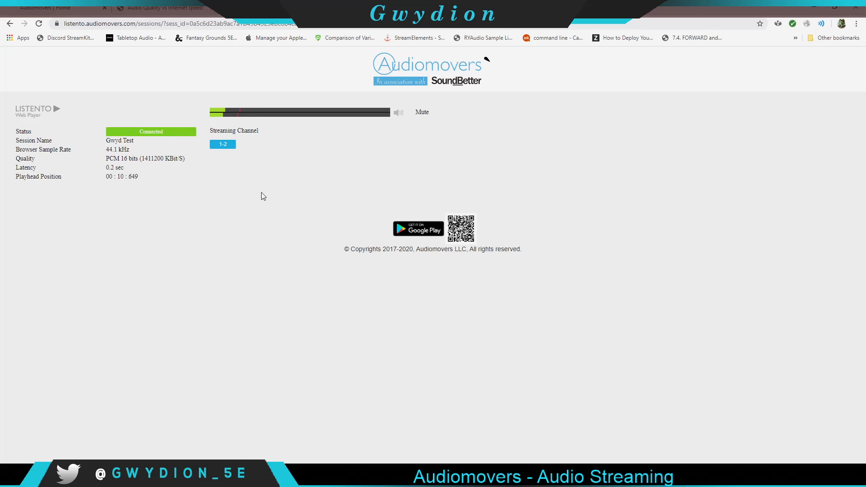
{"action": "mouse_move", "coordinate": [398, 112]}
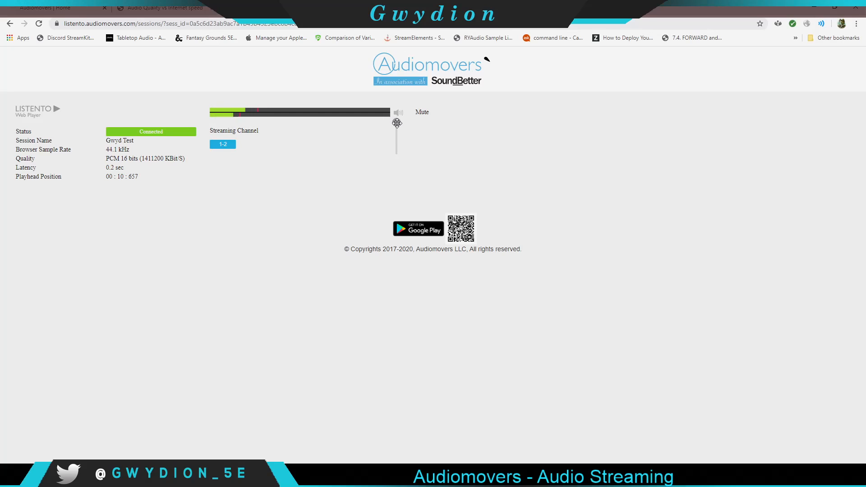
{"action": "mouse_move", "coordinate": [396, 123]}
{"action": "left_mouse_down"}
{"action": "mouse_move", "coordinate": [396, 141]}
{"action": "mouse_move", "coordinate": [396, 120]}
{"action": "left_mouse_up"}
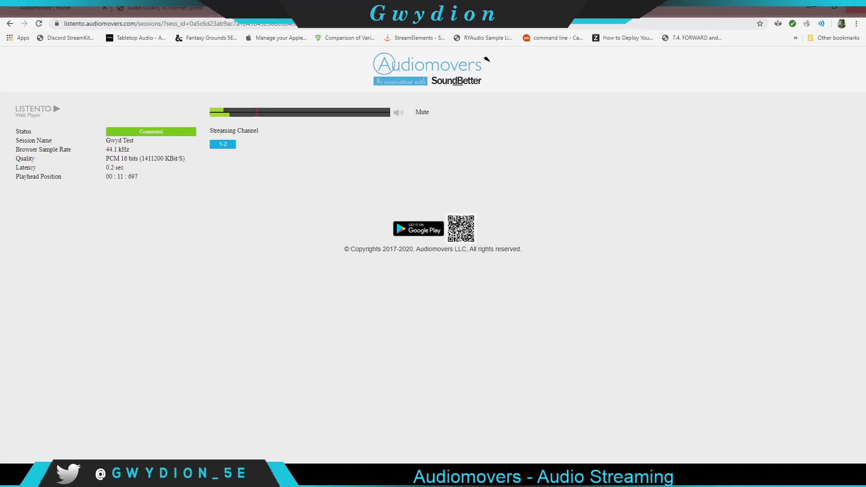
Step: Switch to Sample Librarian, search the library for rain, and play the Rain 001 sample
{"action": "left_click", "coordinate": [814, 6]}
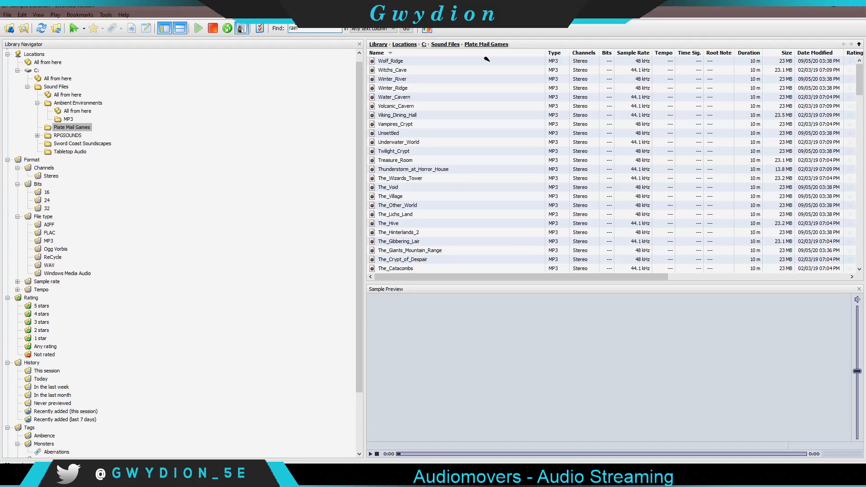
{"action": "key", "text": "Return"}
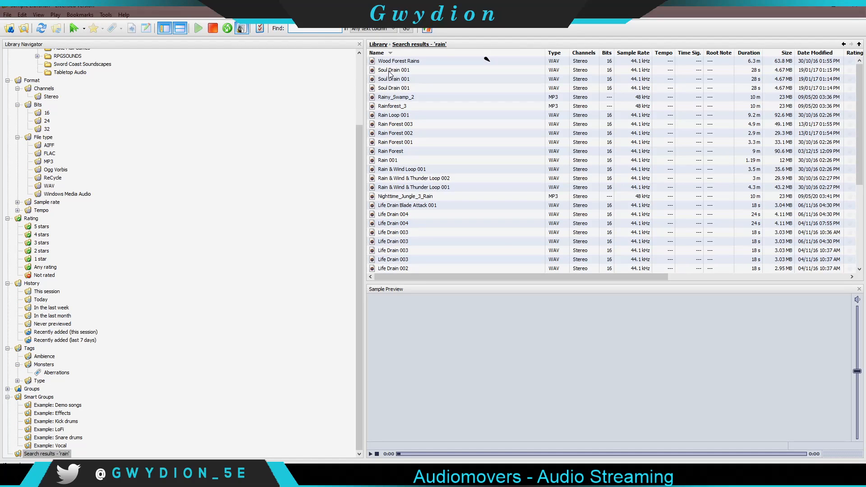
{"action": "left_click", "coordinate": [386, 162]}
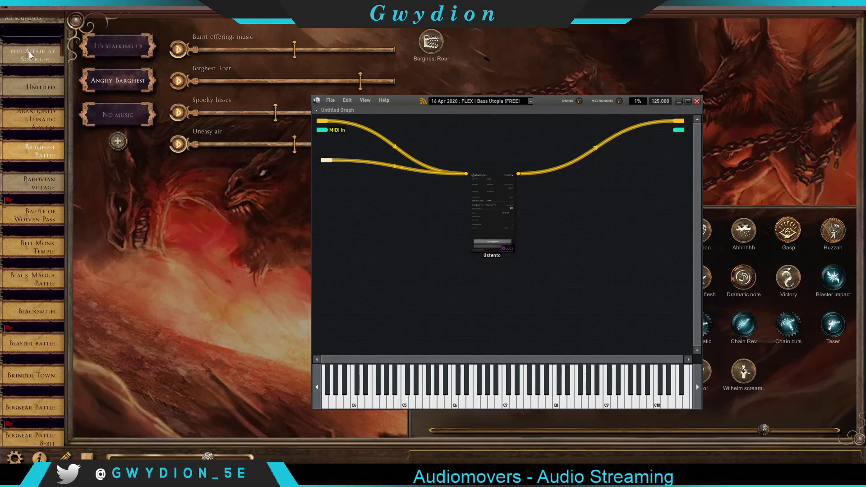
Step: Search the Syrinscape soundsets for black, open the Blacksmith soundset, and play The Blacksmith mood
{"action": "left_click", "coordinate": [40, 32]}
{"action": "type", "text": "b"}
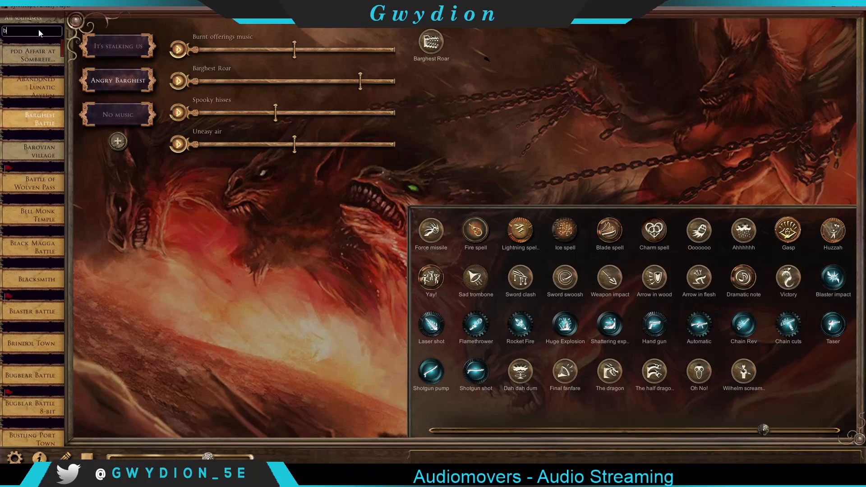
{"action": "type", "text": "attel"}
{"action": "key", "text": "BackSpace"}
{"action": "key", "text": "BackSpace"}
{"action": "key", "text": "BackSpace"}
{"action": "key", "text": "BackSpace"}
{"action": "key", "text": "BackSpace"}
{"action": "type", "text": "lack"}
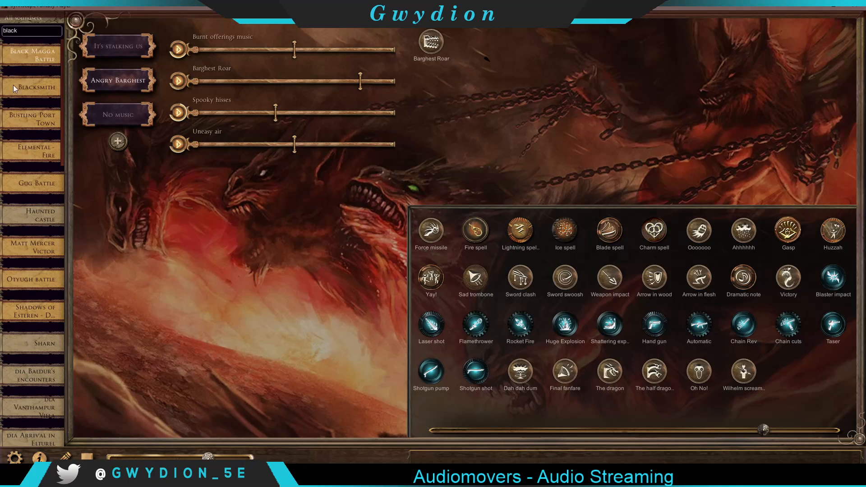
{"action": "left_click", "coordinate": [36, 87]}
{"action": "left_click", "coordinate": [119, 80]}
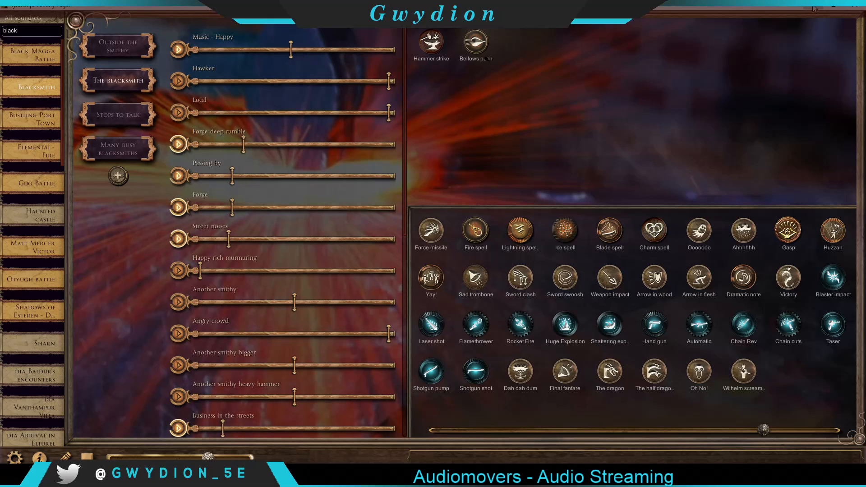
Step: Minimize Syrinscape and Minihost Modular to bring the Voicemeeter Potato mixer into view
{"action": "left_click", "coordinate": [833, 7]}
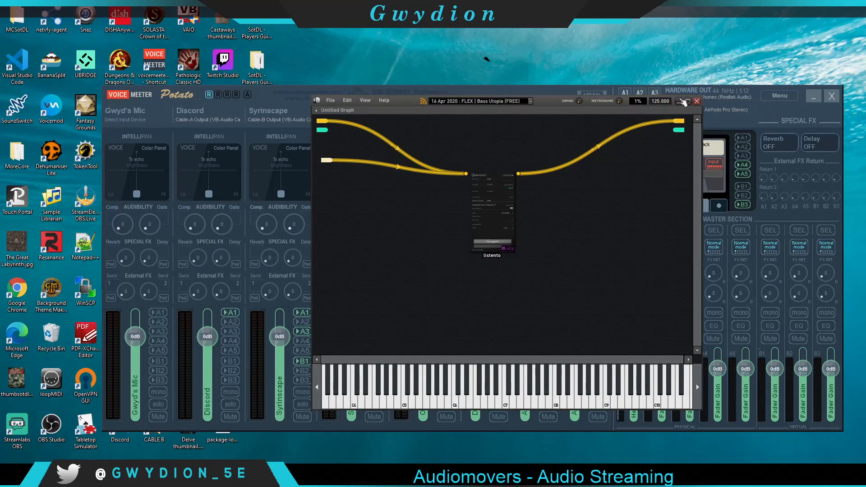
{"action": "left_click", "coordinate": [678, 101]}
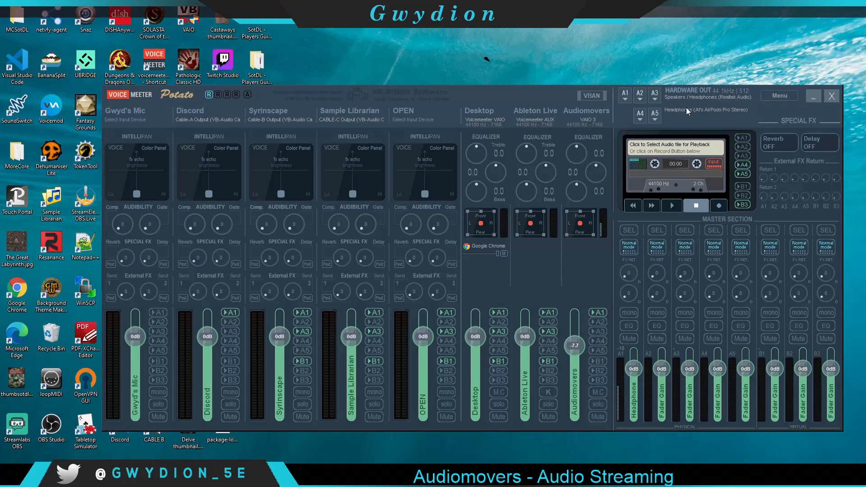
Step: Toggle the A3 output of the Audiomovers channel twice, and minimize the Voicemeeter Potato mixer
{"action": "left_click", "coordinate": [598, 332]}
{"action": "left_click", "coordinate": [599, 334]}
{"action": "left_click", "coordinate": [815, 96]}
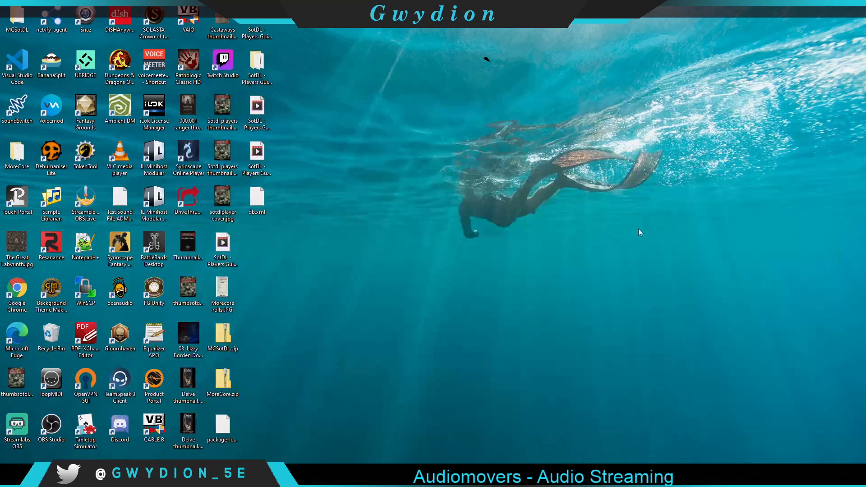
Step: Bring up Syrinscape and Sample Librarian in turn, and minimize each of them again
{"action": "left_click", "coordinate": [435, 476]}
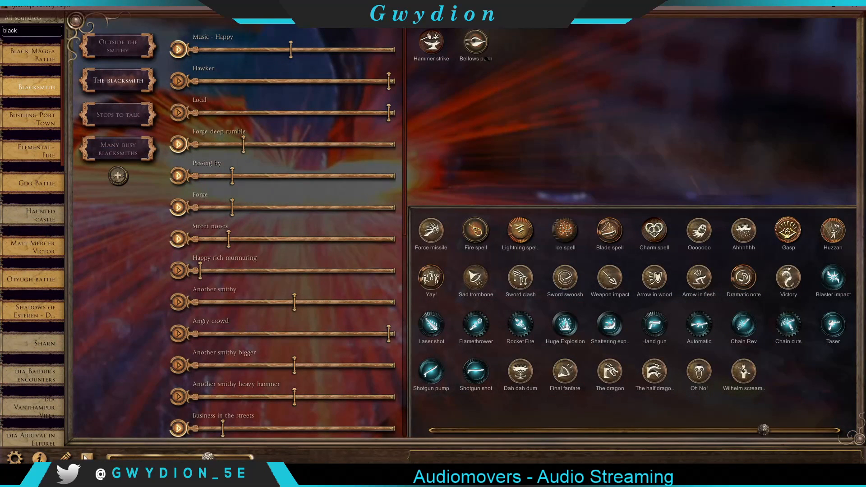
{"action": "left_click", "coordinate": [813, 5]}
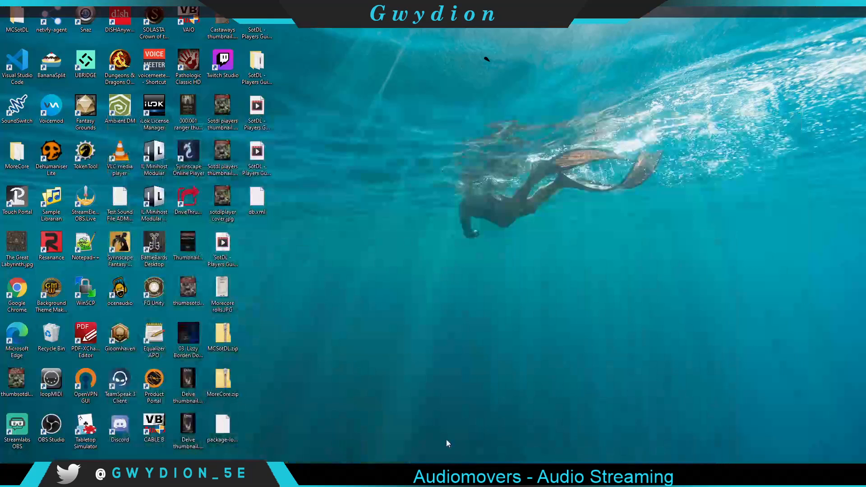
{"action": "left_click", "coordinate": [289, 478]}
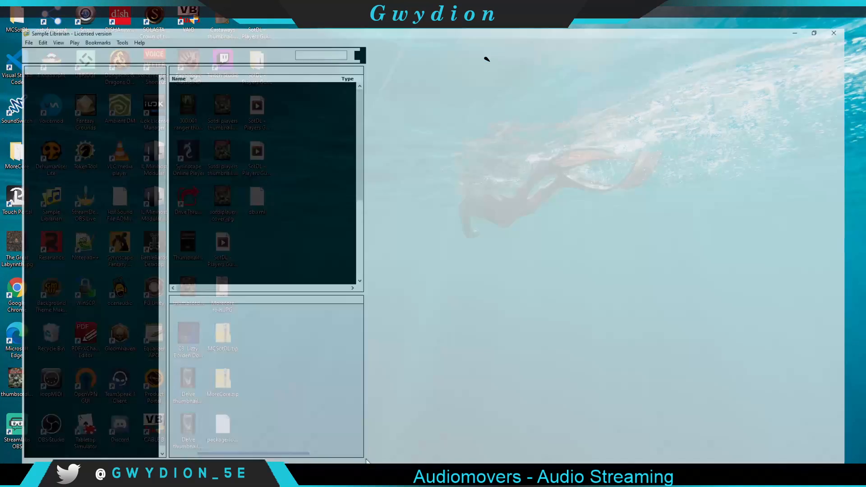
{"action": "left_click", "coordinate": [213, 28]}
{"action": "left_click", "coordinate": [817, 6]}
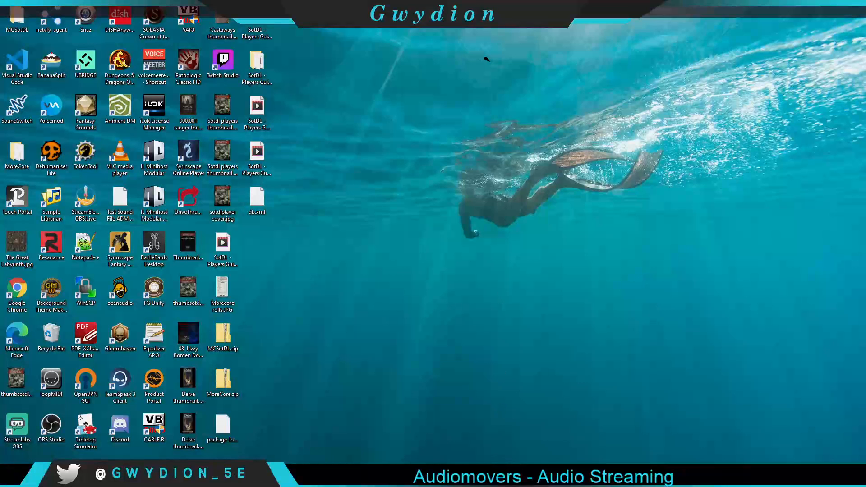
Step: Switch to Minihost Modular and restore its listento plugin window to show the session settings
{"action": "left_click", "coordinate": [476, 477]}
{"action": "left_click", "coordinate": [456, 436]}
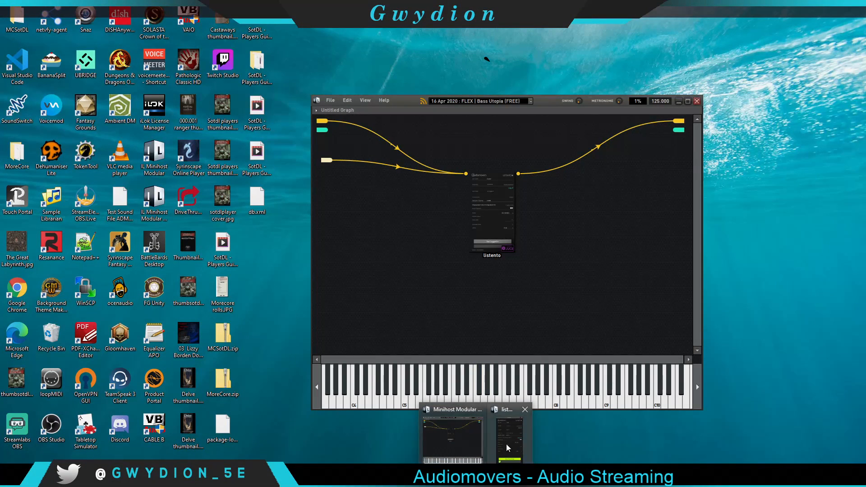
{"action": "left_click", "coordinate": [510, 433]}
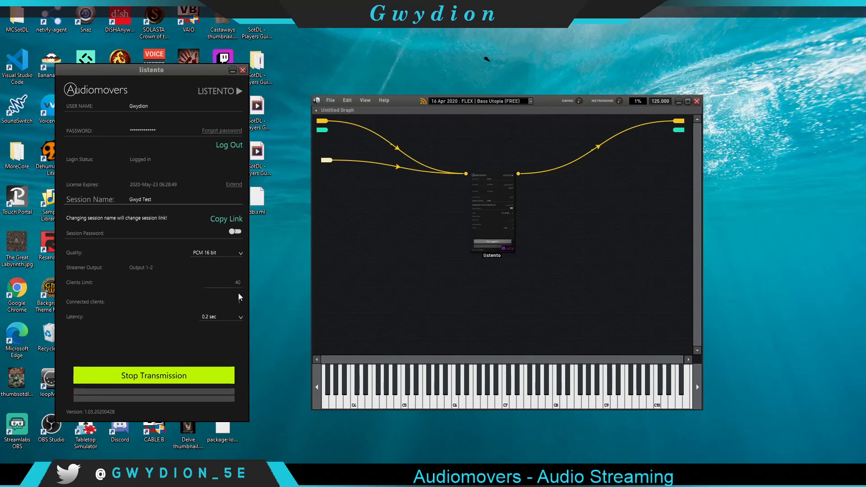